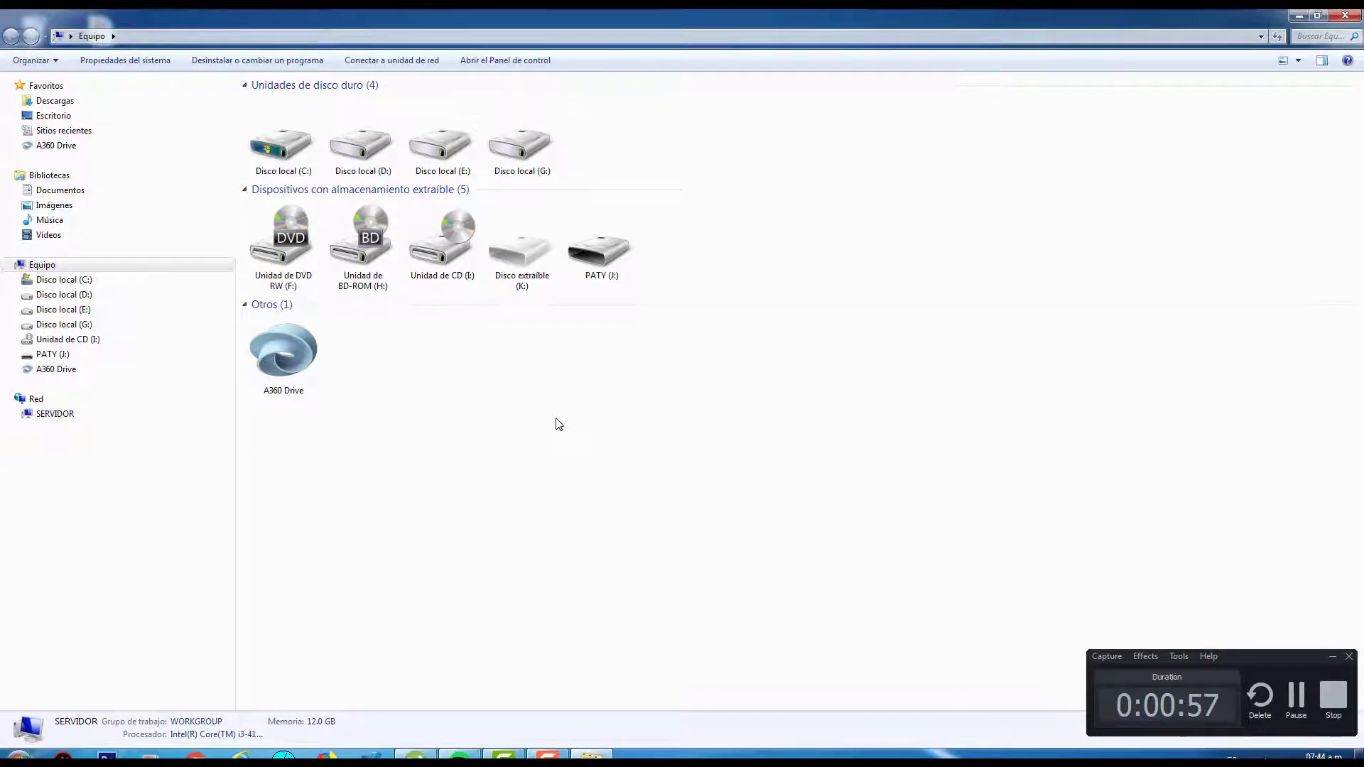
- Open the J: removable drive to inspect its contents, and return to the list of drives
{"action": "left_click", "coordinate": [612, 250]}
{"action": "double_click", "coordinate": [611, 252]}
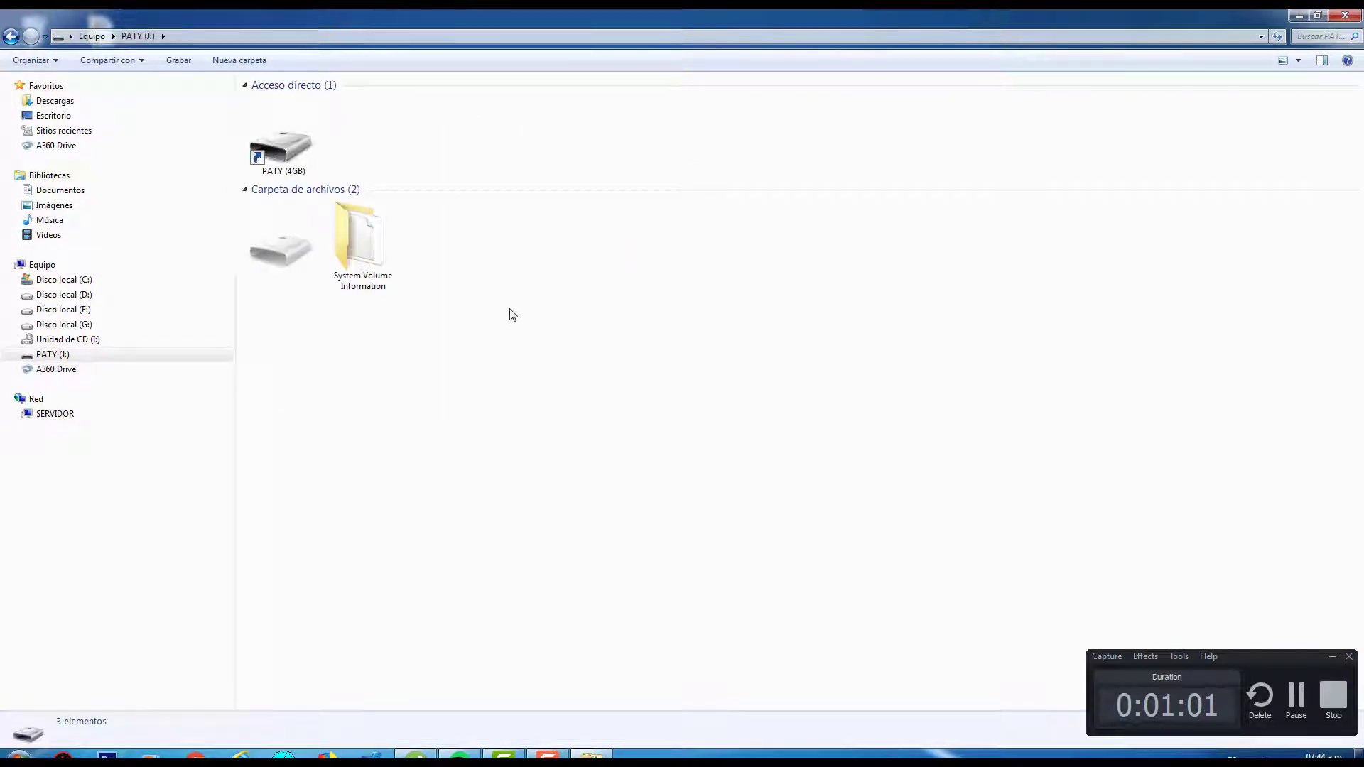
{"action": "left_click", "coordinate": [11, 36]}
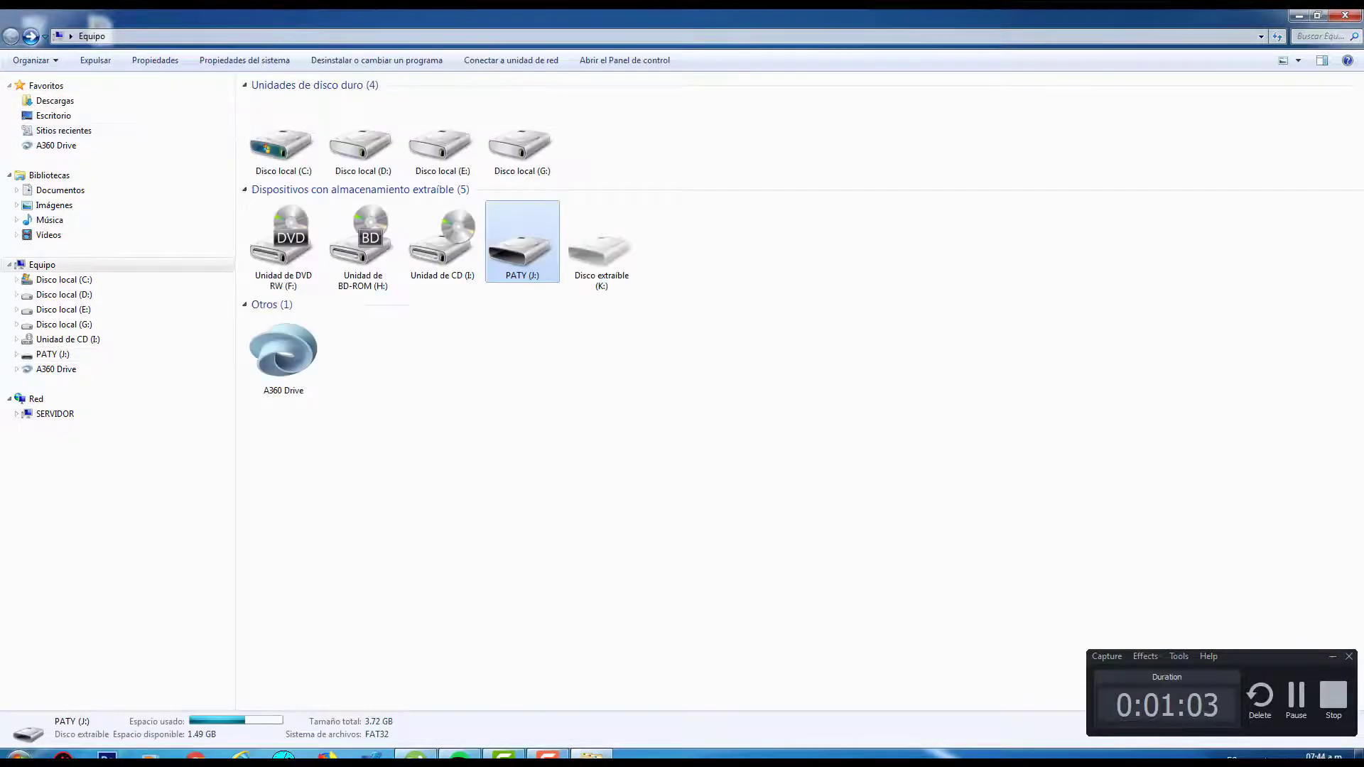
{"action": "left_click", "coordinate": [508, 445]}
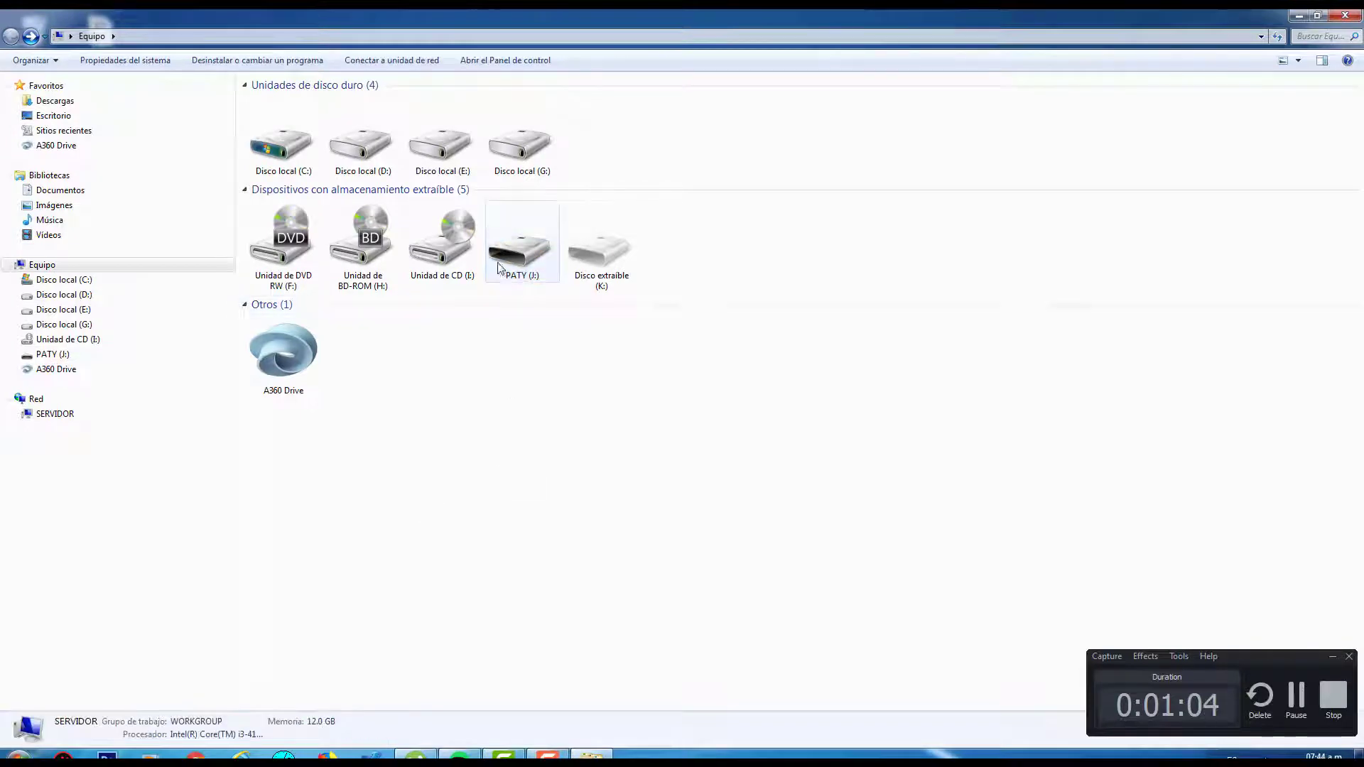
- In the folder options, stop showing hidden files, folders and drives, and hide protected operating system files
{"action": "left_click", "coordinate": [32, 60]}
{"action": "left_click", "coordinate": [64, 190]}
{"action": "left_click", "coordinate": [68, 85]}
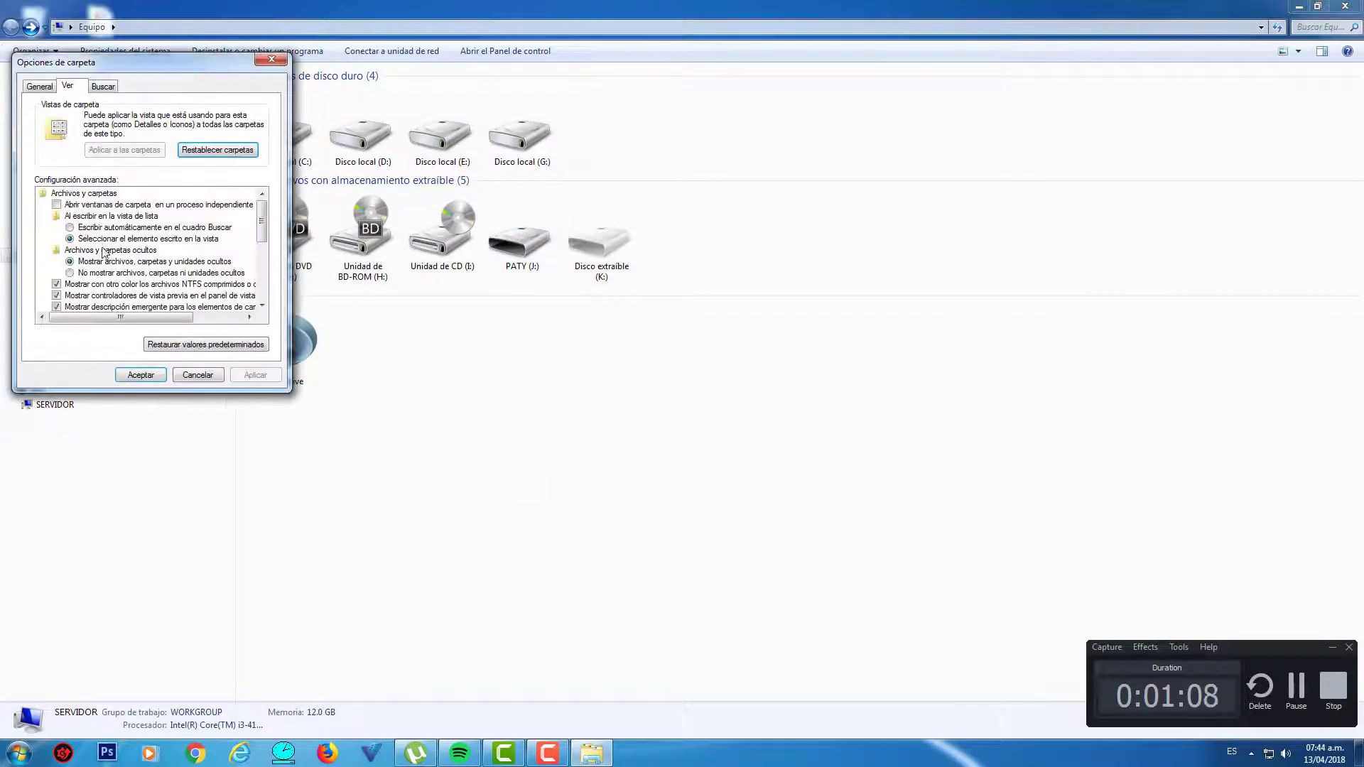
{"action": "left_click", "coordinate": [95, 274]}
{"action": "scroll", "coordinate": [95, 275], "scroll_direction": "down", "scroll_amount": 4}
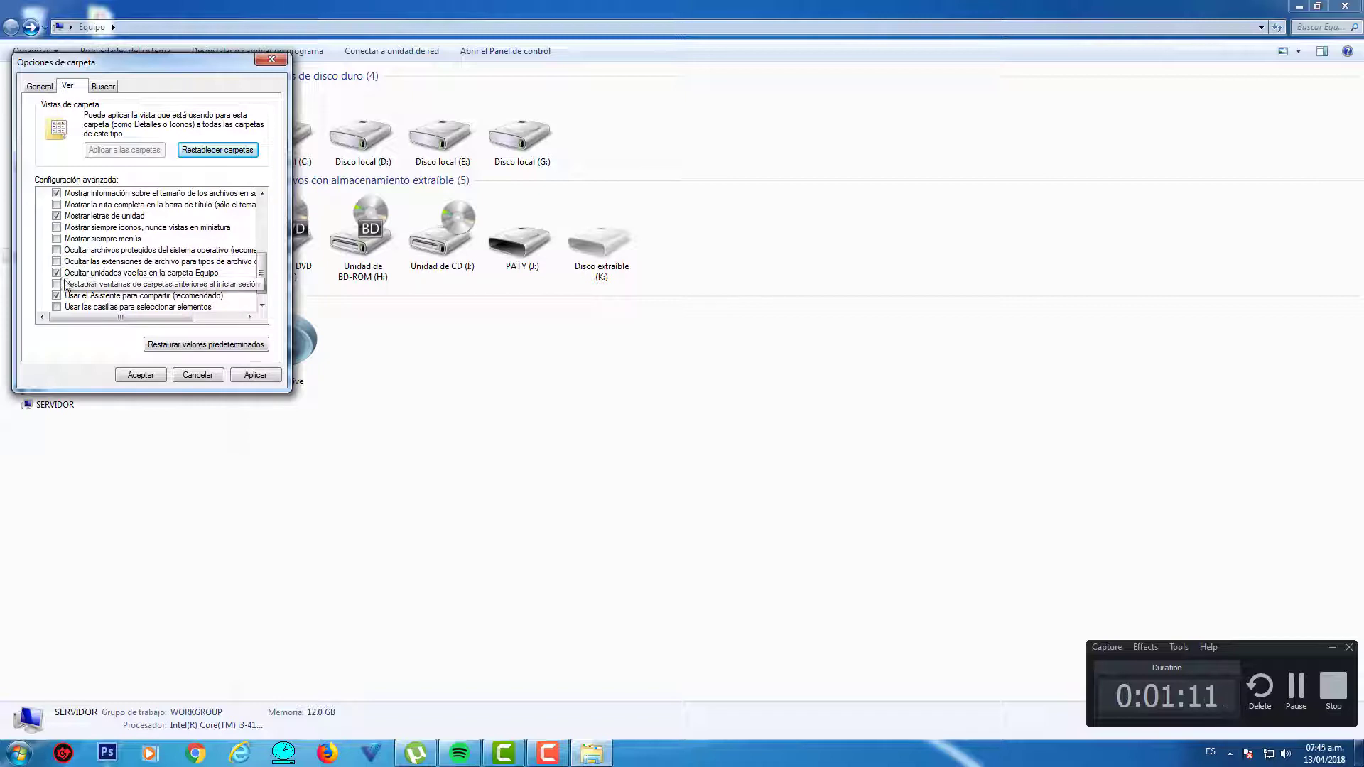
{"action": "left_click", "coordinate": [58, 251]}
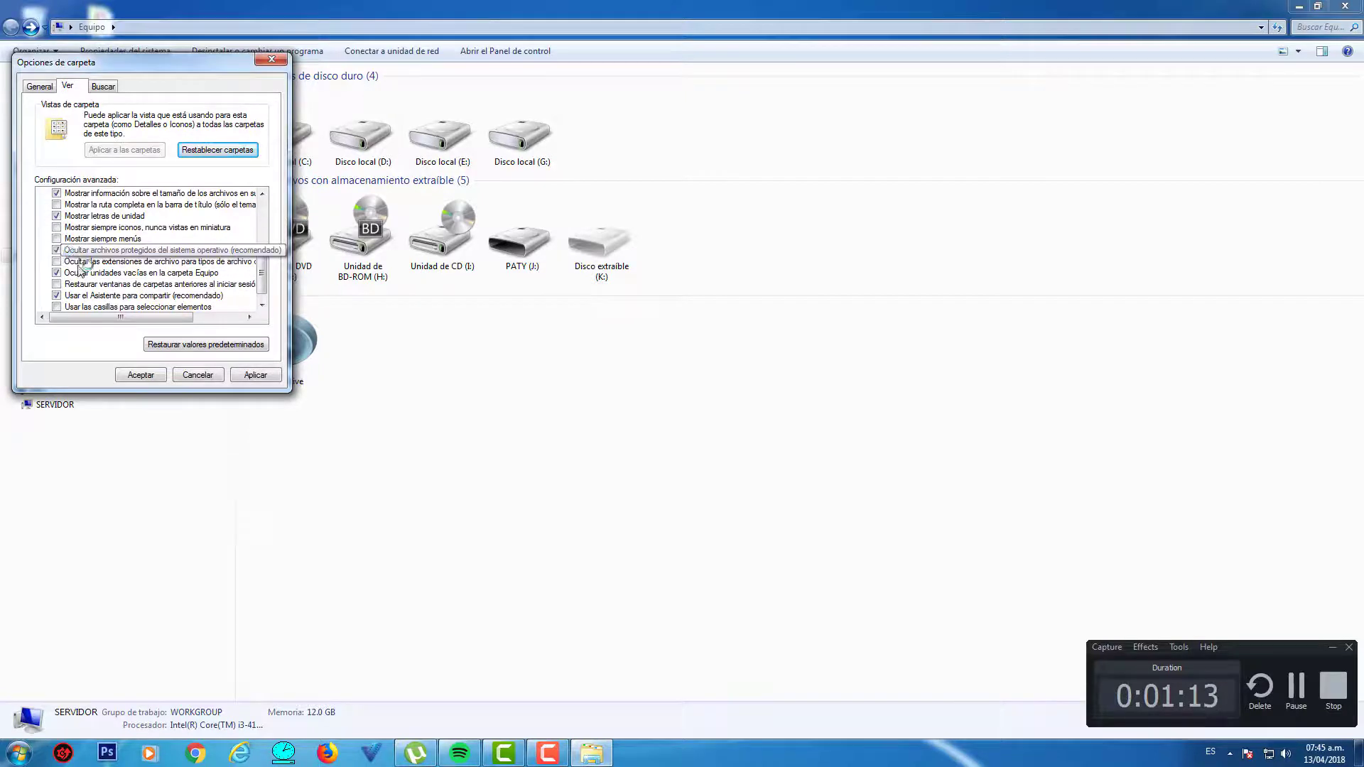
{"action": "left_click", "coordinate": [153, 375]}
- Open the J: removable drive and examine the drive-shaped shortcut in its root
{"action": "double_click", "coordinate": [450, 315]}
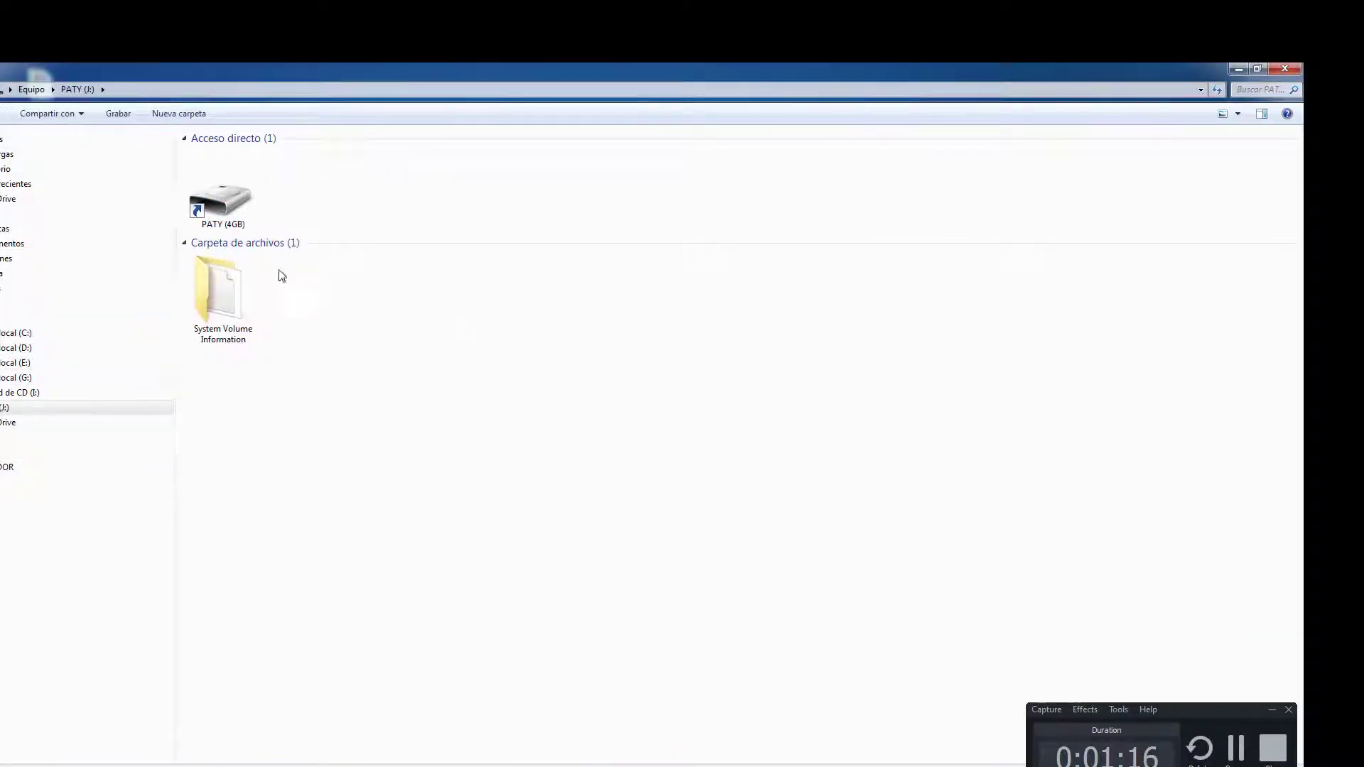
{"action": "left_click", "coordinate": [213, 211]}
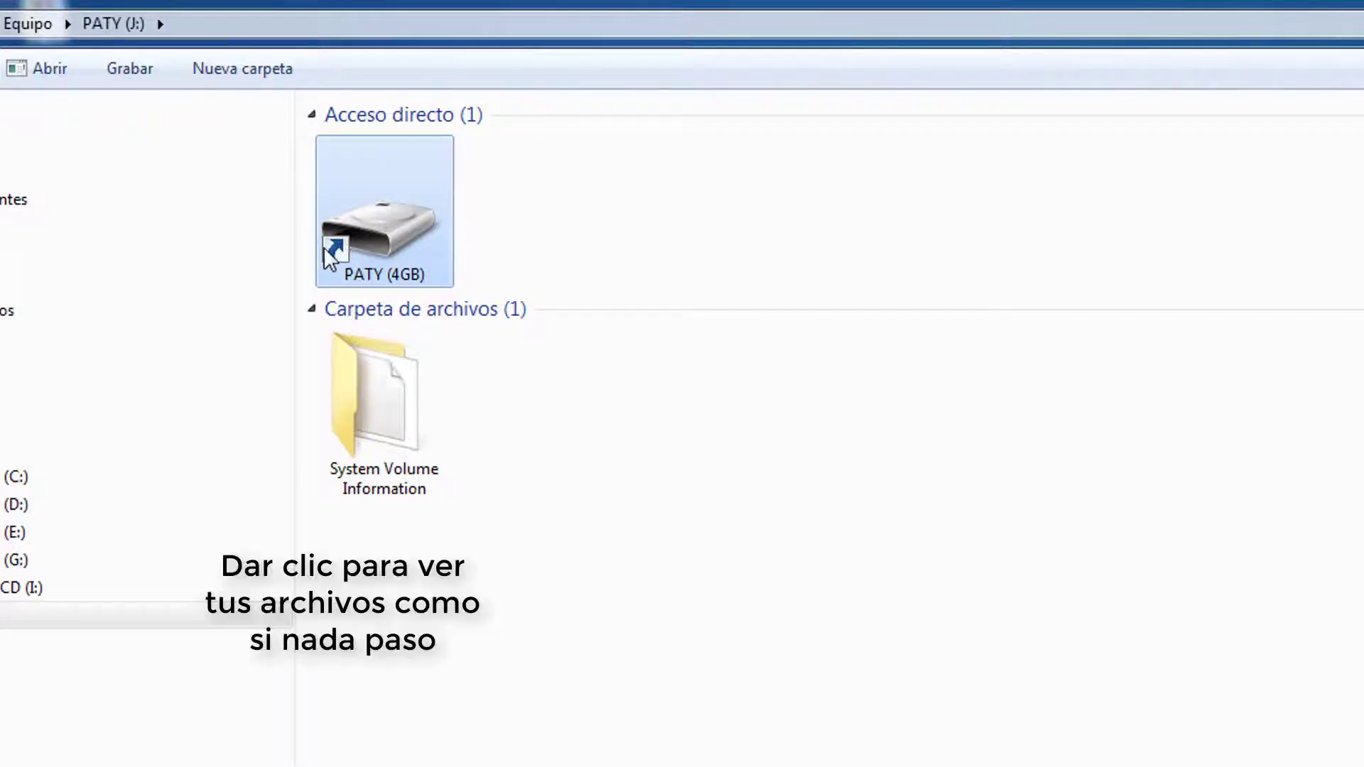
{"action": "left_click", "coordinate": [515, 238]}
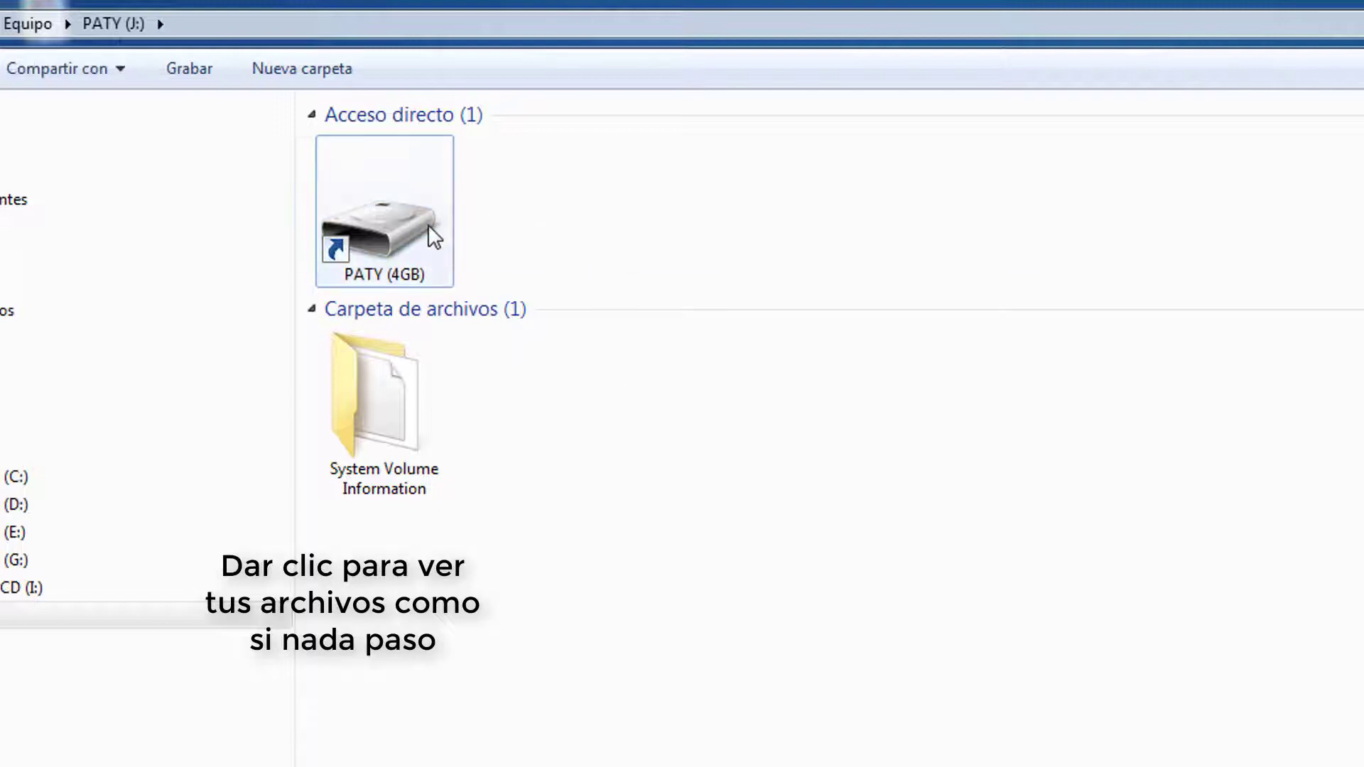
{"action": "left_click", "coordinate": [373, 248]}
{"action": "left_click", "coordinate": [428, 290]}
{"action": "left_click", "coordinate": [394, 248]}
{"action": "left_click", "coordinate": [388, 375]}
{"action": "left_click", "coordinate": [376, 223]}
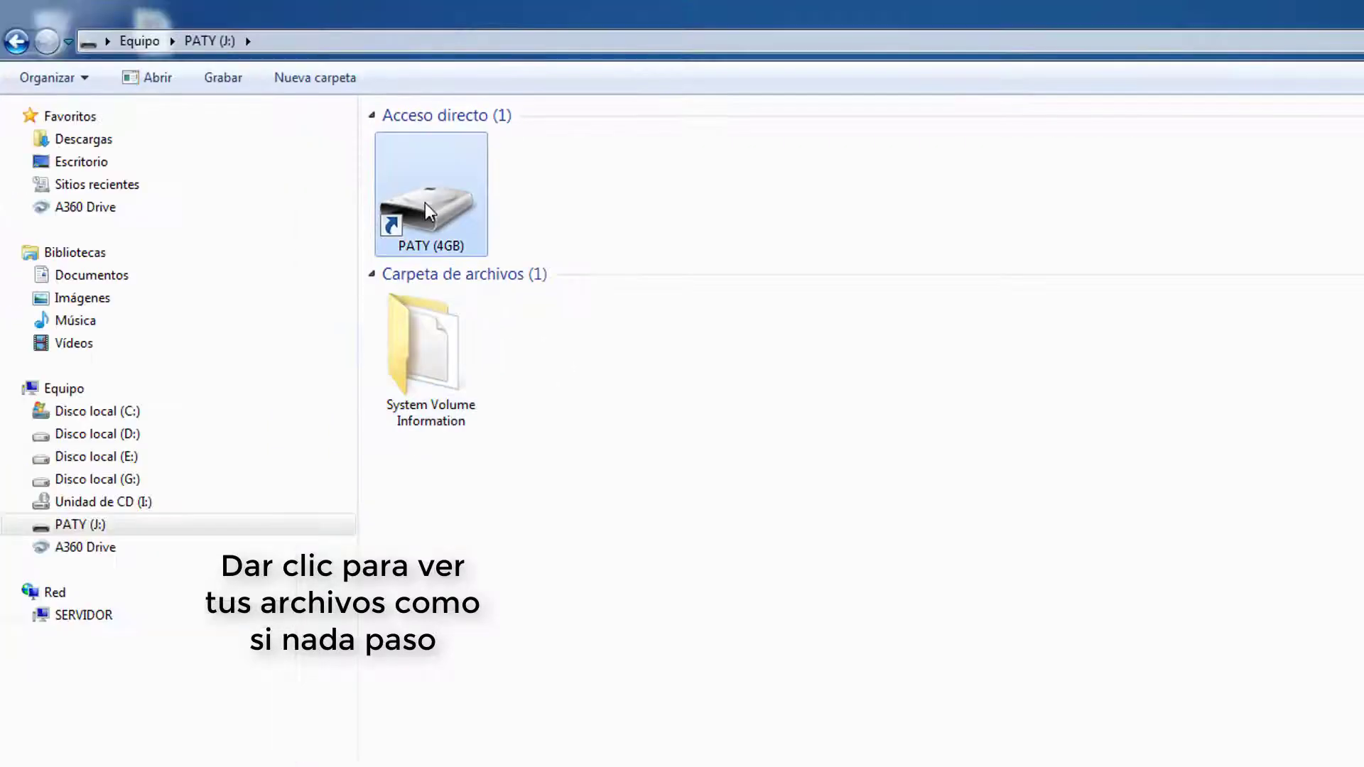
{"action": "left_click", "coordinate": [674, 233]}
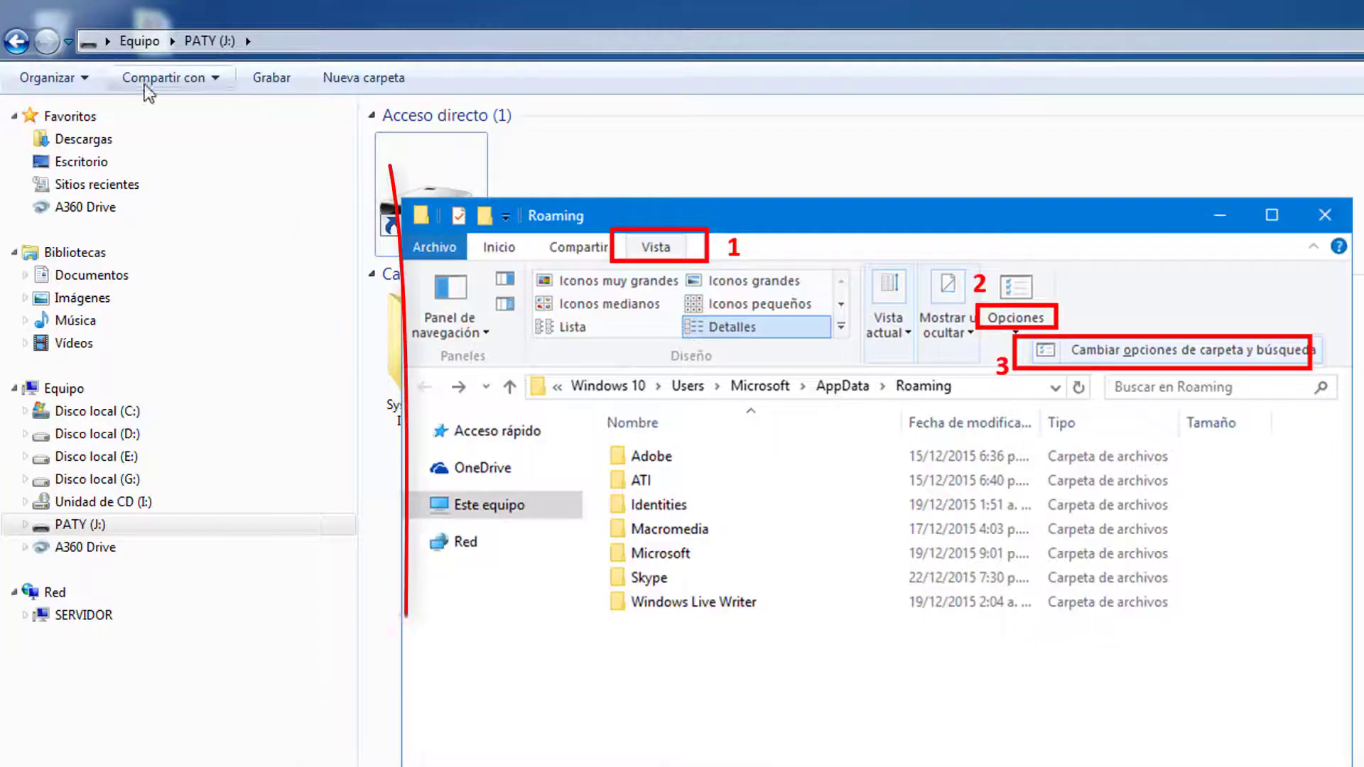
- In the folder view options, choose to show hidden files, folders and drives
{"action": "left_click", "coordinate": [74, 80]}
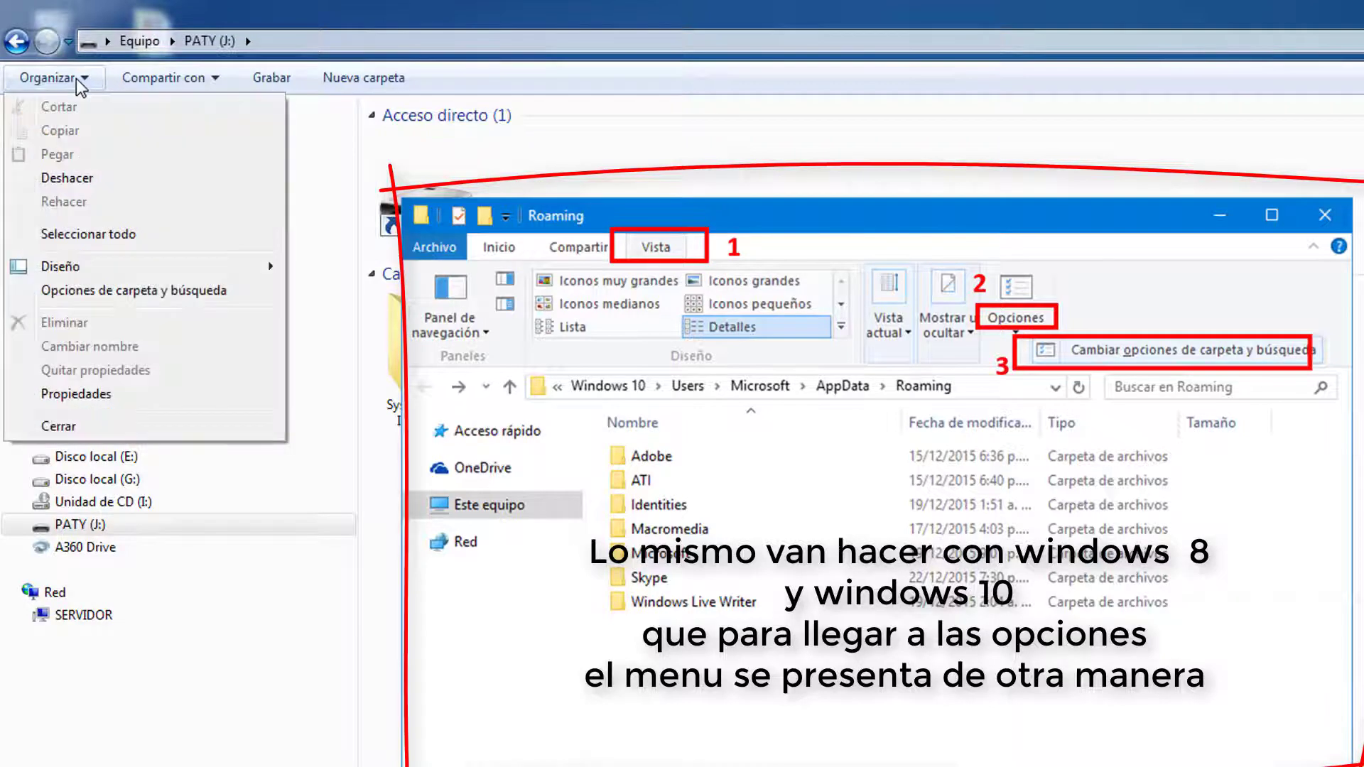
{"action": "left_click", "coordinate": [110, 291]}
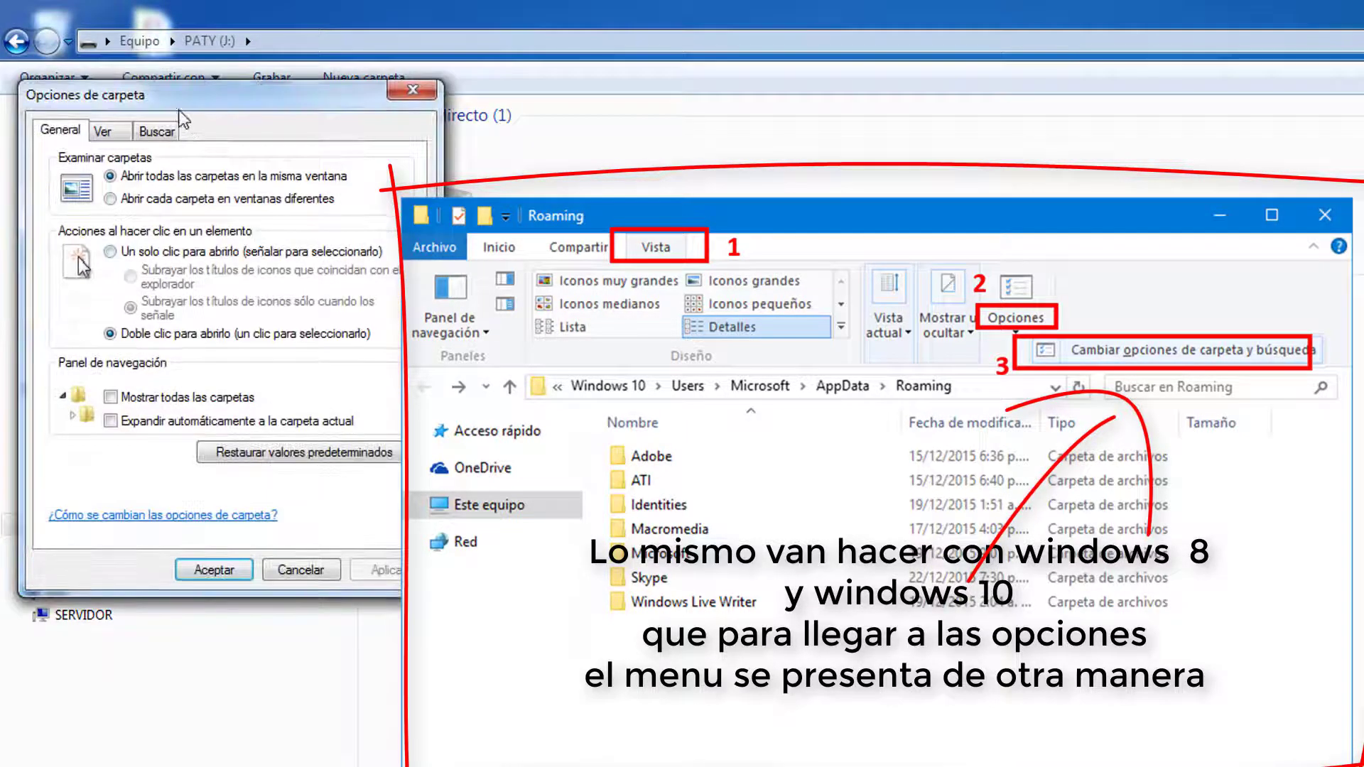
{"action": "left_click_drag", "start_coordinate": [178, 103], "coordinate": [947, 77]}
{"action": "left_click", "coordinate": [869, 106]}
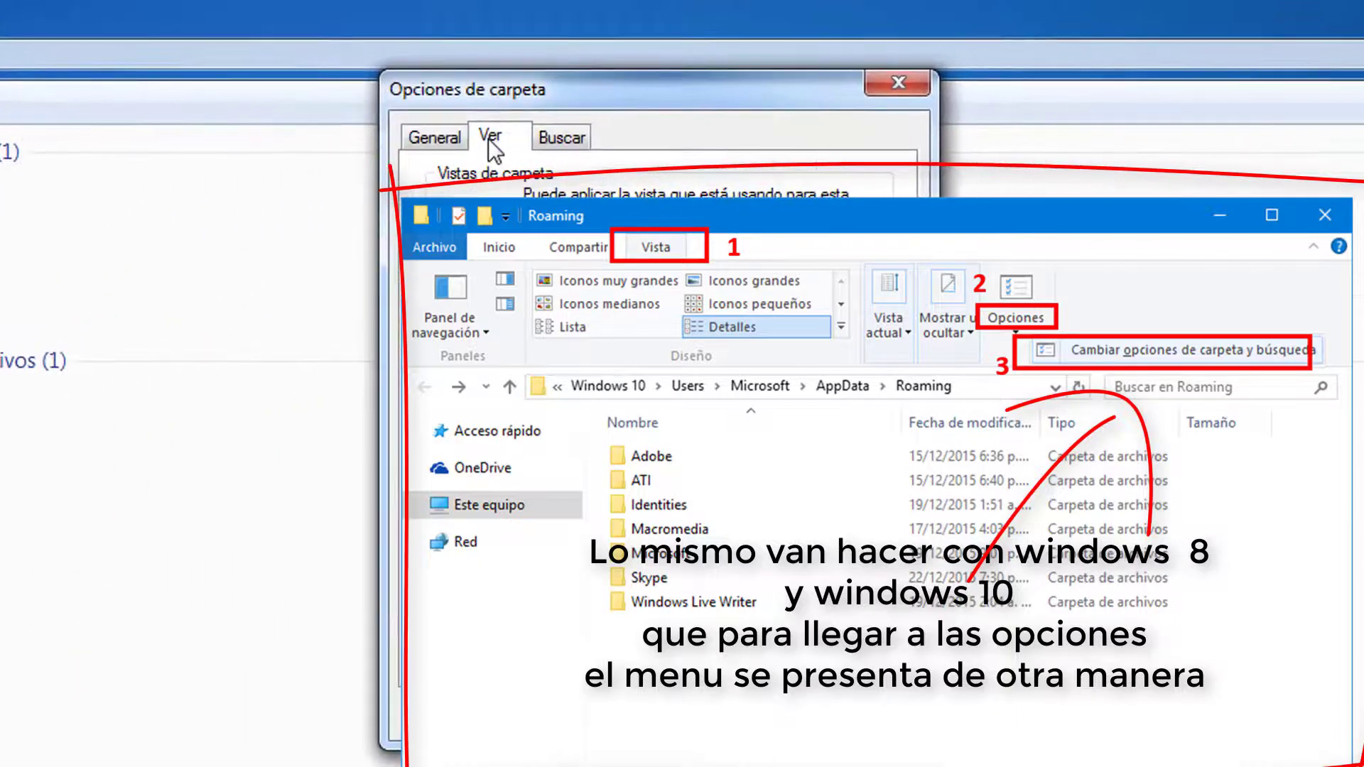
{"action": "left_click", "coordinate": [523, 491]}
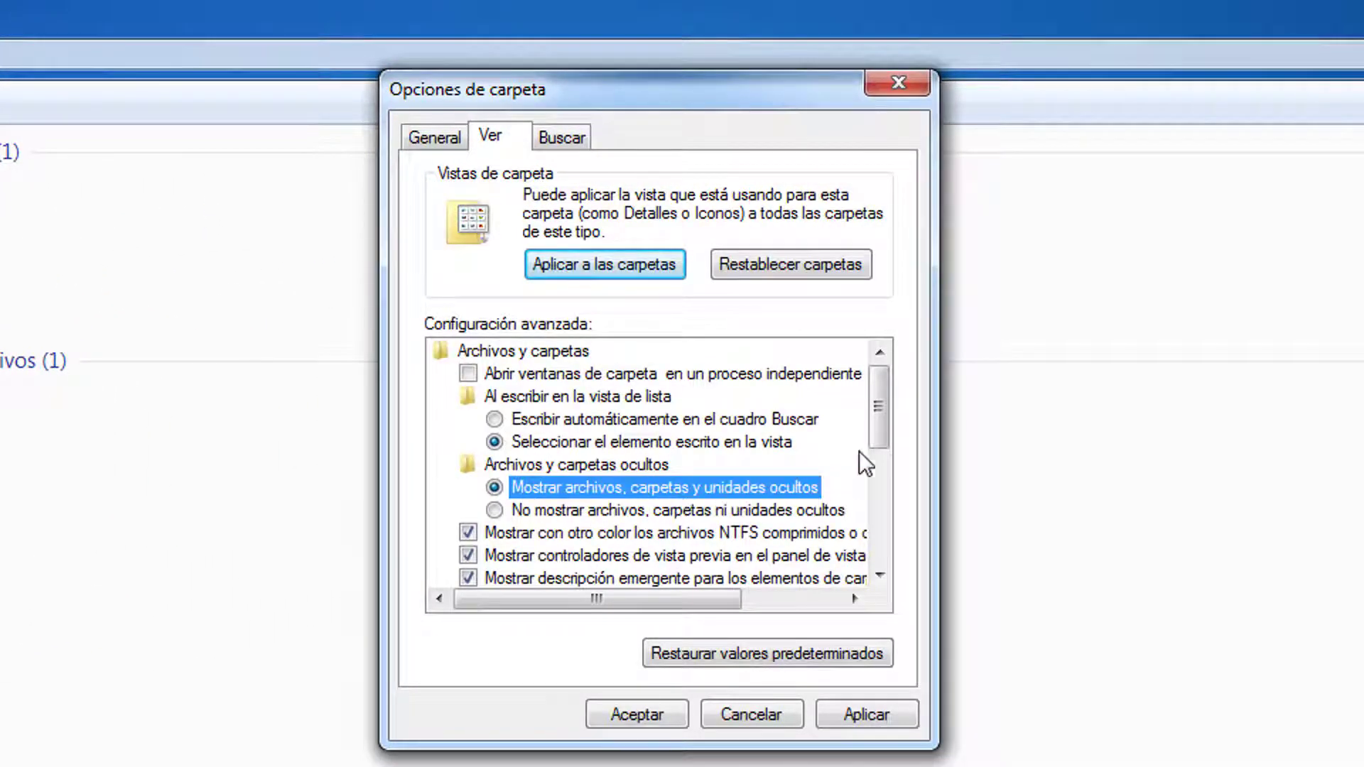
- Turn off hiding of protected operating system files, accept the warning and apply the folder options
{"action": "left_click_drag", "start_coordinate": [879, 416], "coordinate": [874, 516]}
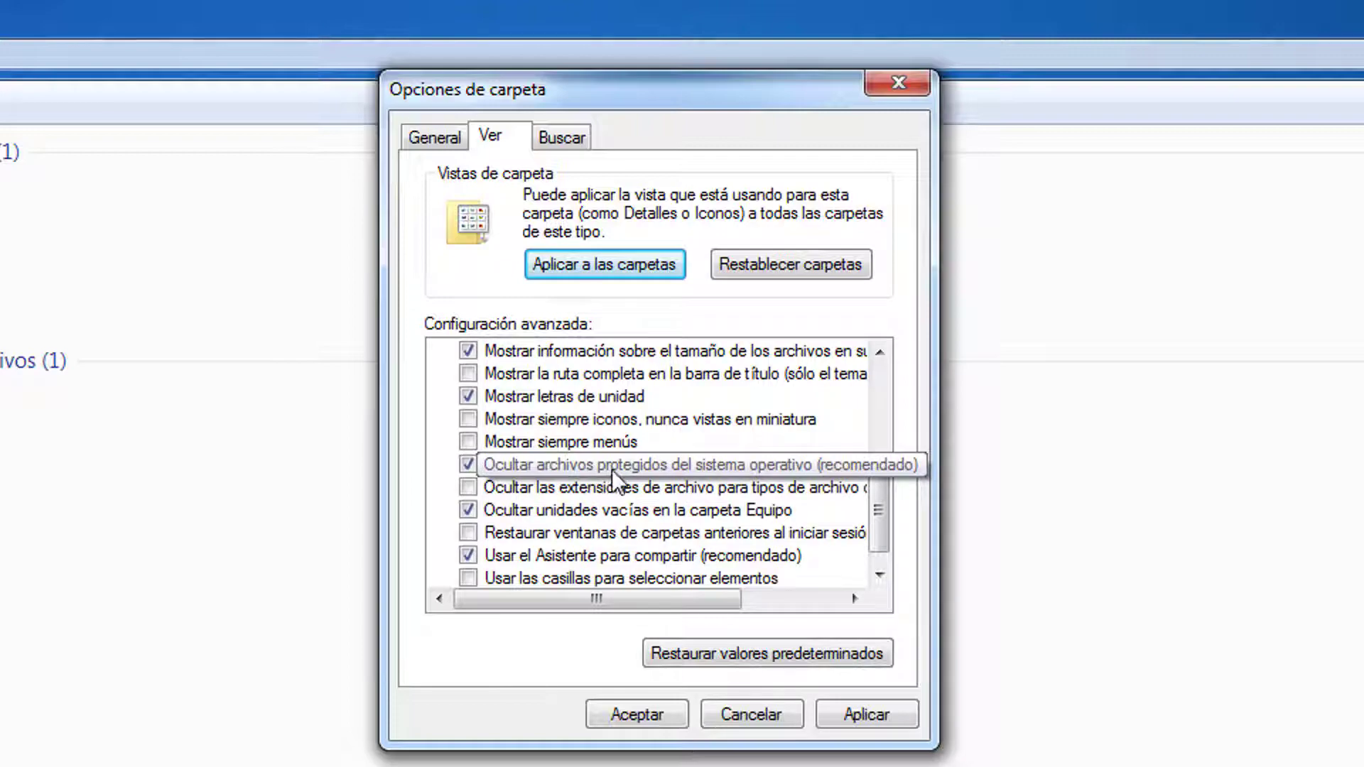
{"action": "left_click", "coordinate": [482, 472]}
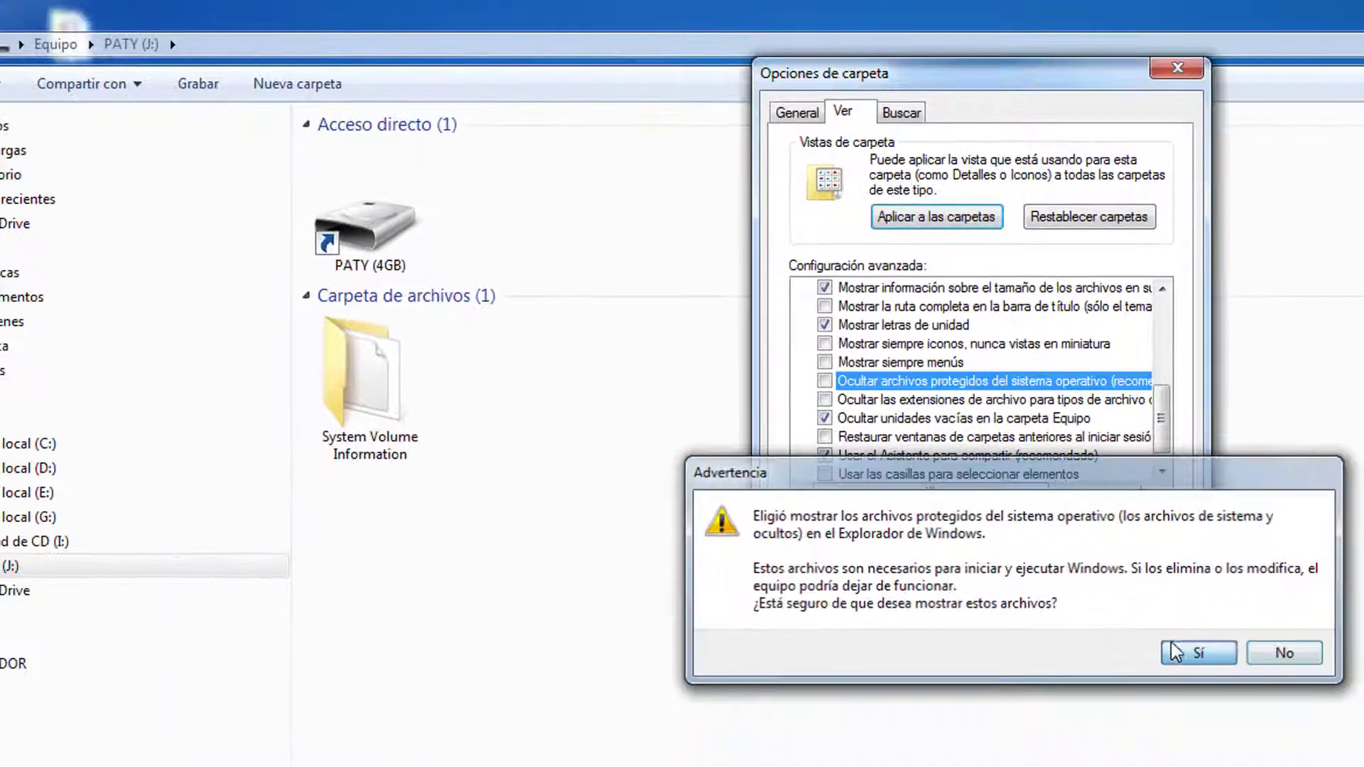
{"action": "left_click", "coordinate": [1176, 651]}
{"action": "left_click", "coordinate": [1143, 580]}
{"action": "left_click", "coordinate": [934, 582]}
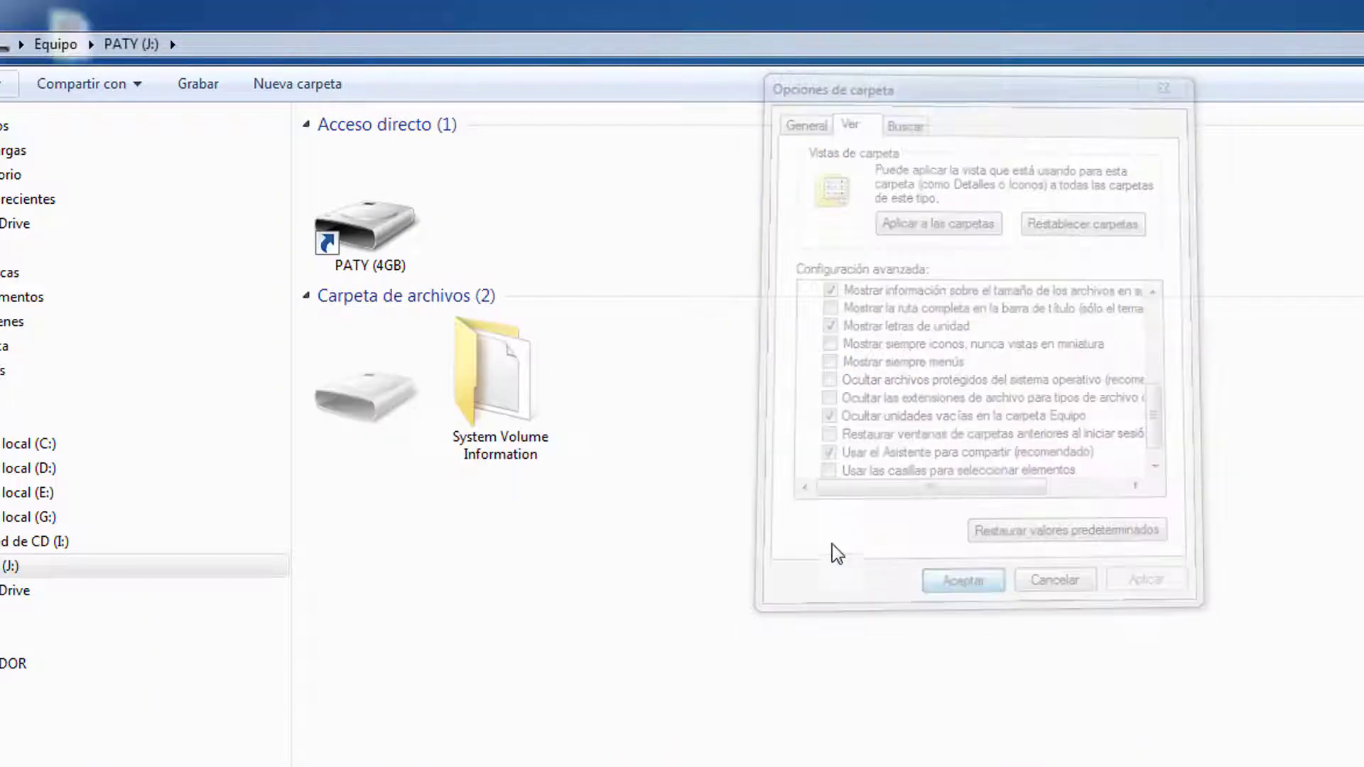
- Open the semi-transparent unnamed folder on the J: drive and look through the files inside
{"action": "left_click", "coordinate": [369, 261]}
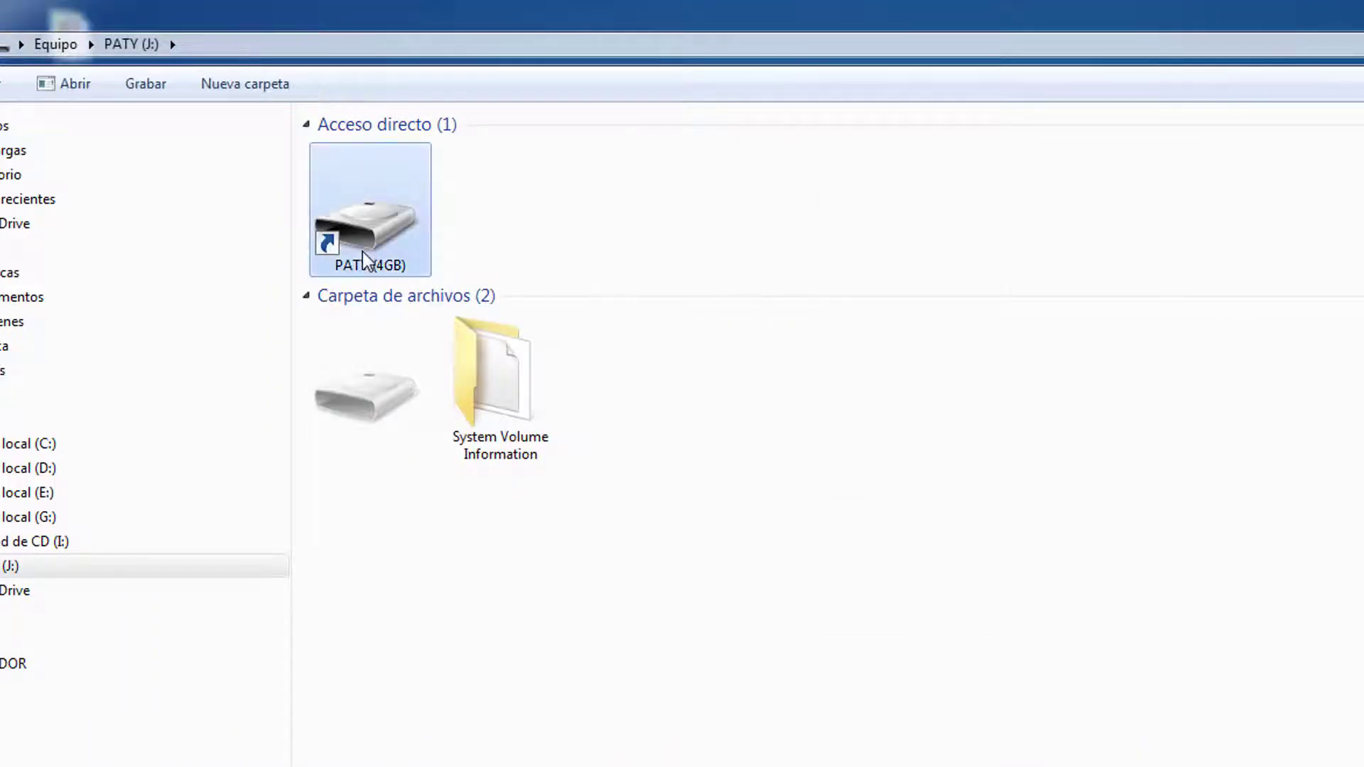
{"action": "left_click", "coordinate": [369, 417]}
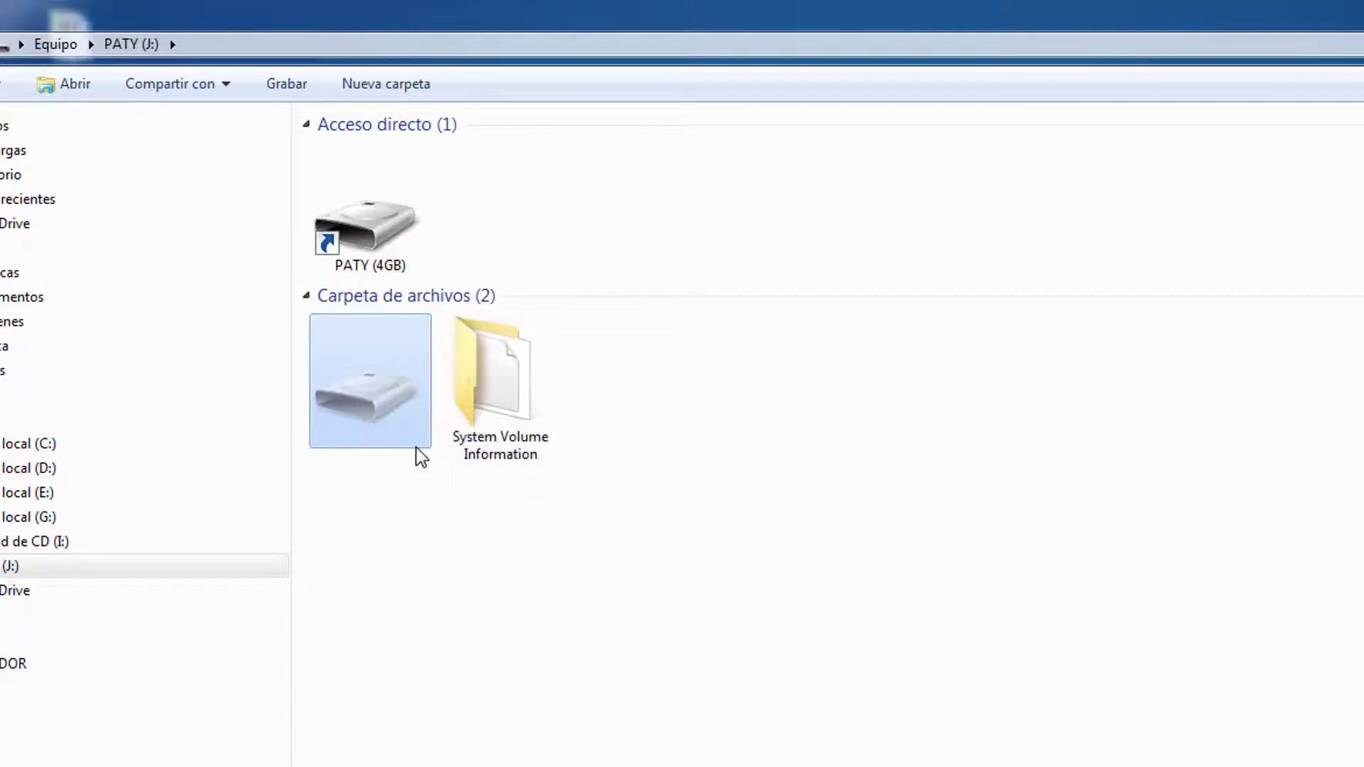
{"action": "double_click", "coordinate": [398, 410]}
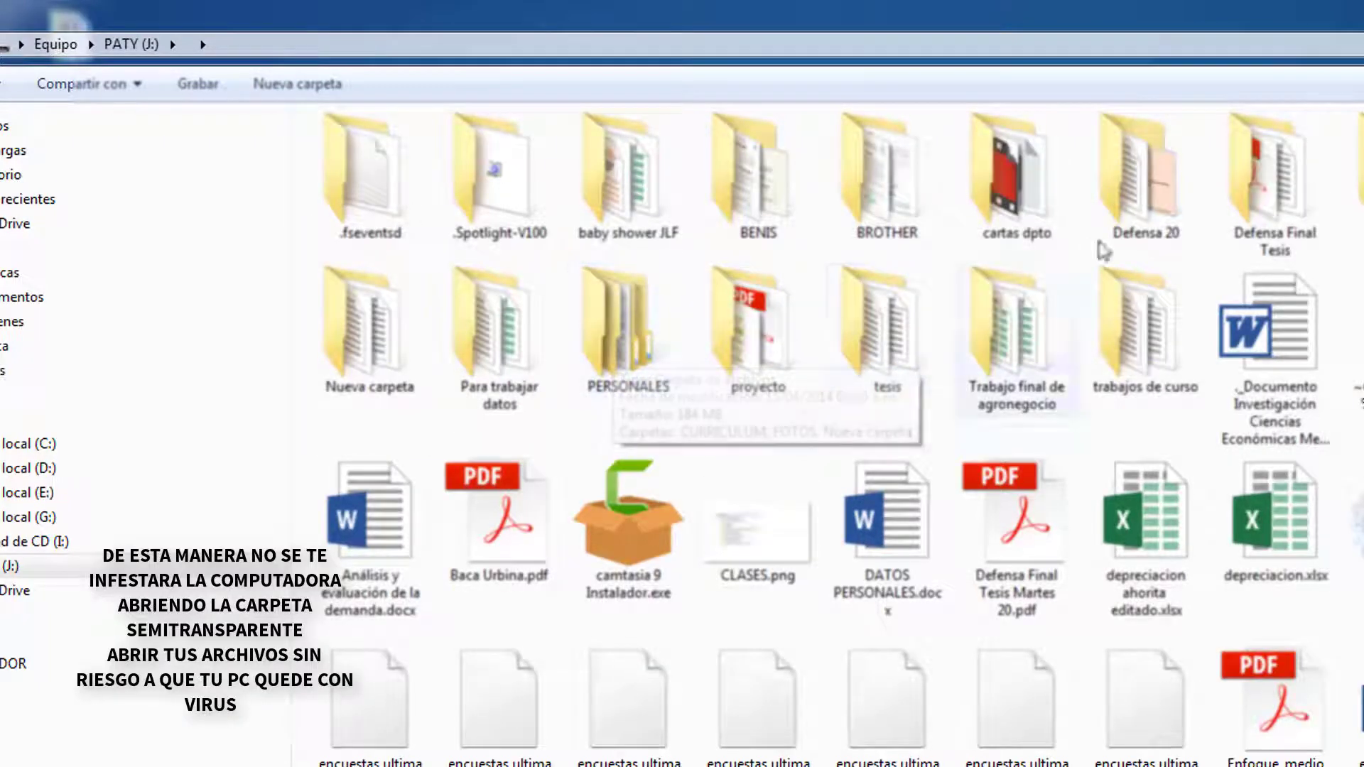
{"action": "scroll", "coordinate": [1220, 432], "scroll_direction": "down", "scroll_amount": 3}
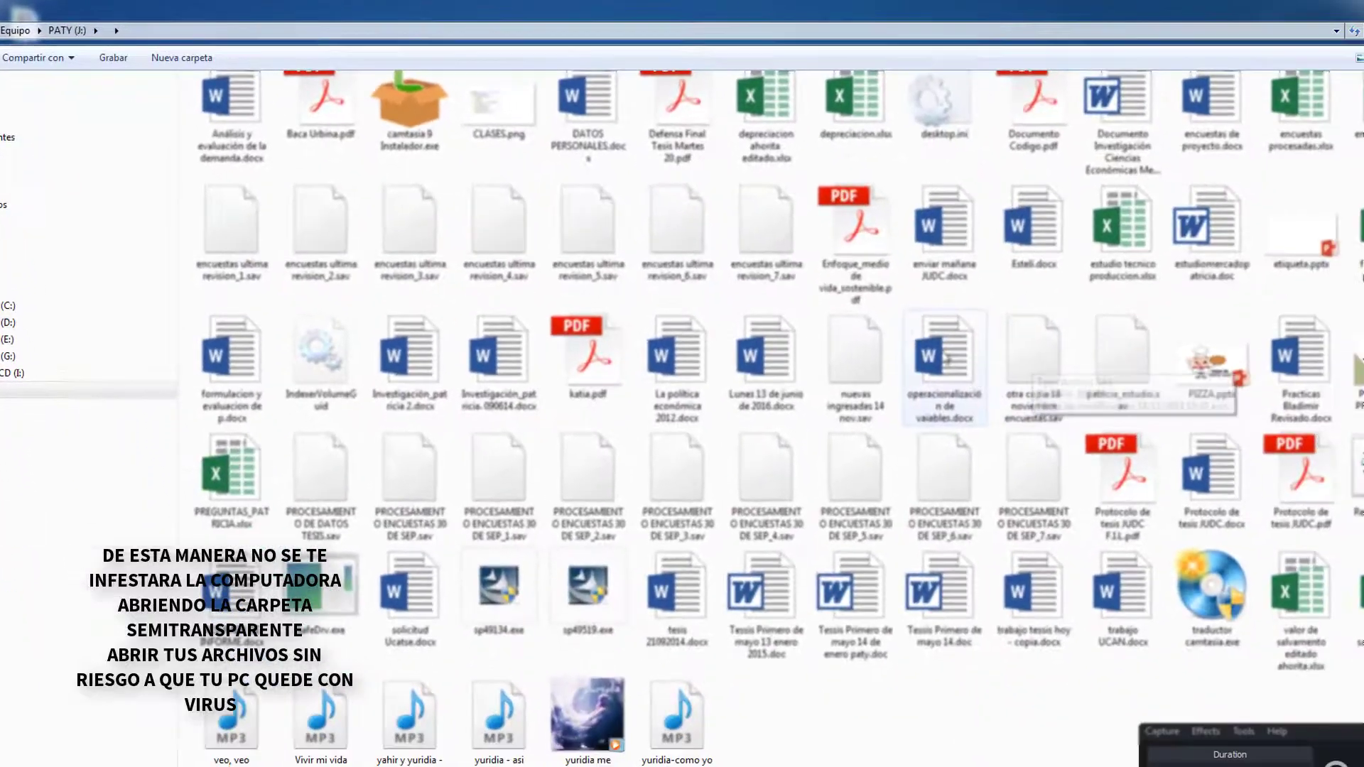
{"action": "scroll", "coordinate": [1219, 432], "scroll_direction": "up", "scroll_amount": 3}
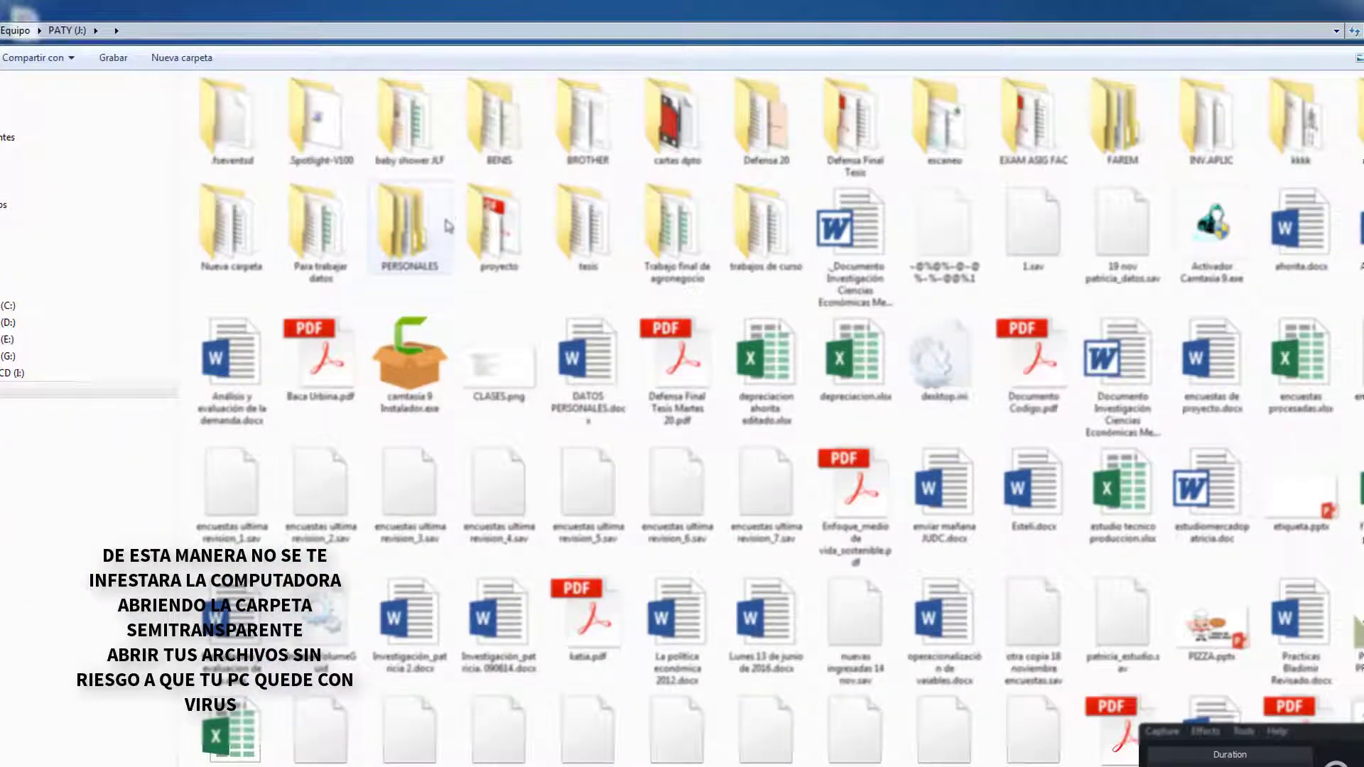
{"action": "mouse_move", "coordinate": [402, 271]}
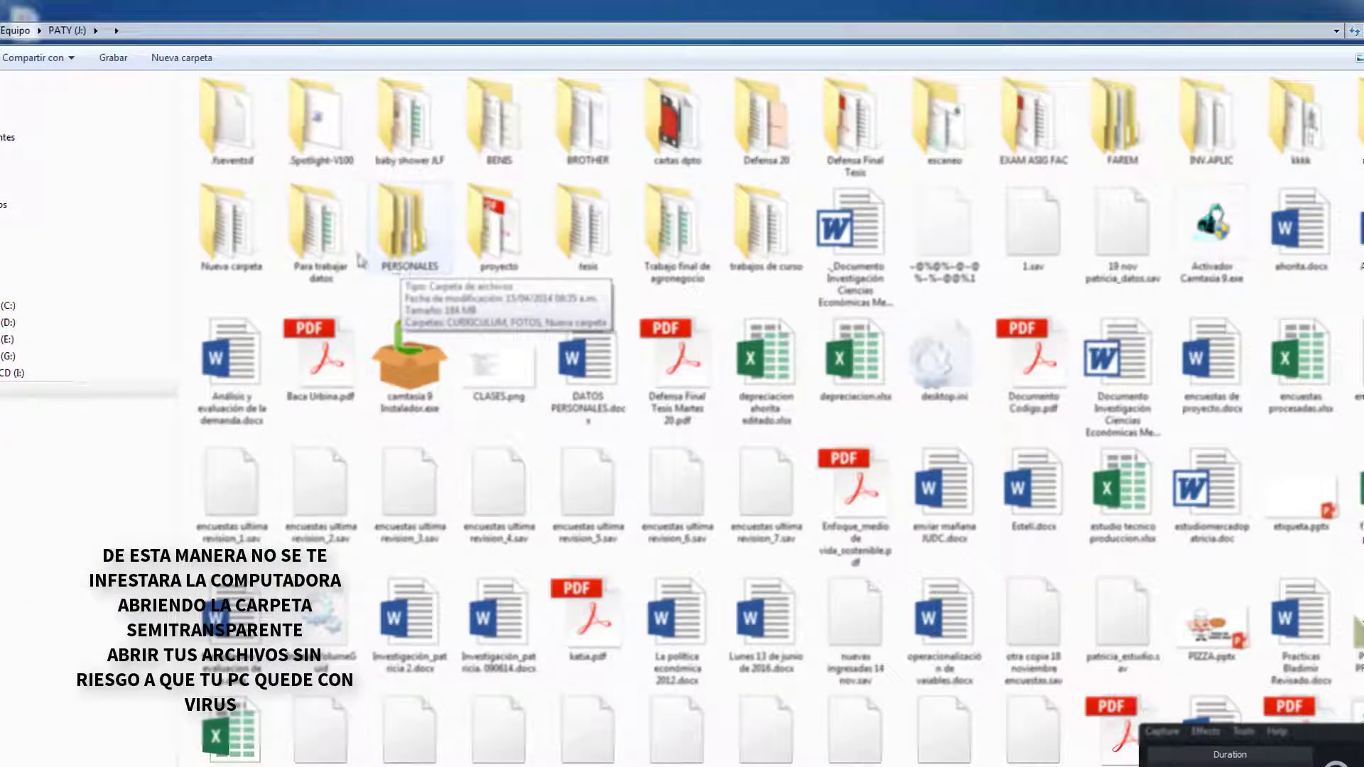
- Return to the root of the J: drive and compare the shortcut with the semi-transparent unnamed folder
{"action": "left_click", "coordinate": [65, 31]}
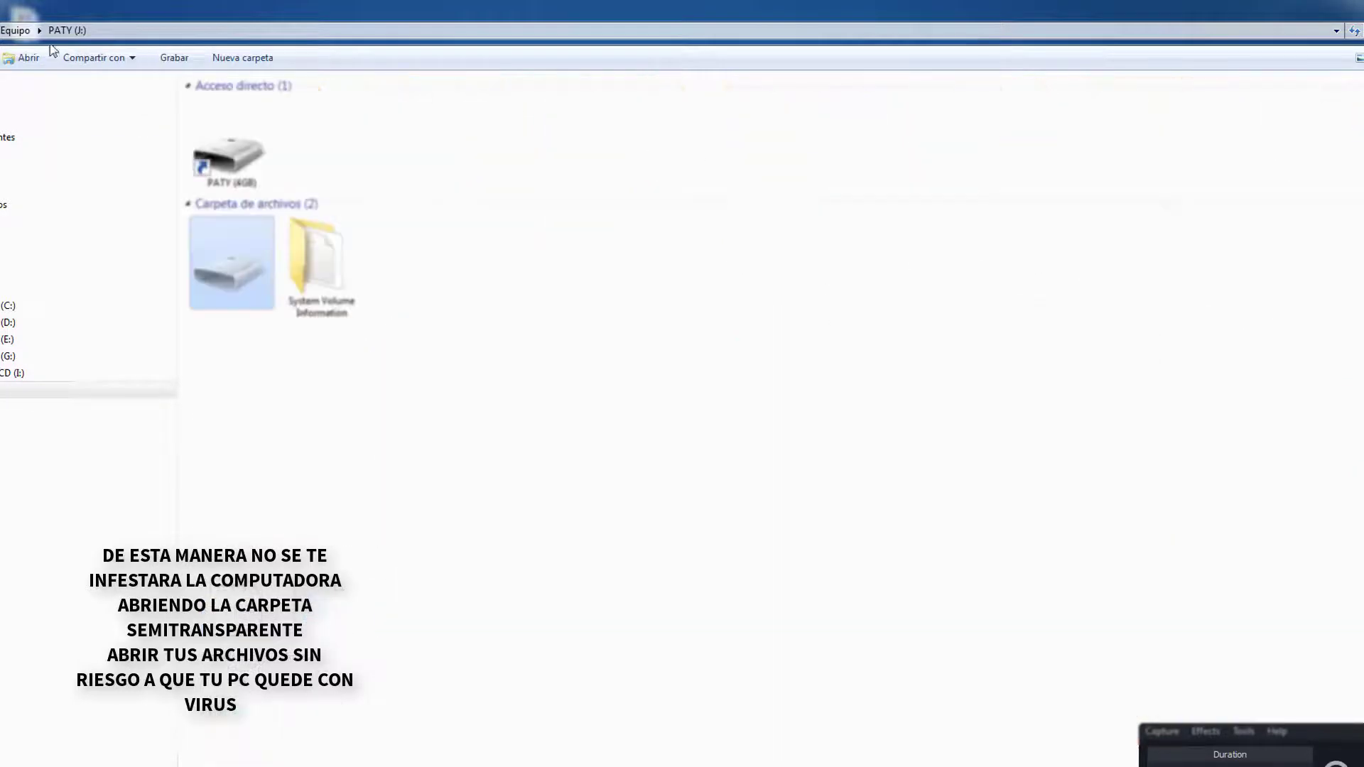
{"action": "left_click", "coordinate": [287, 360]}
{"action": "mouse_move", "coordinate": [253, 269]}
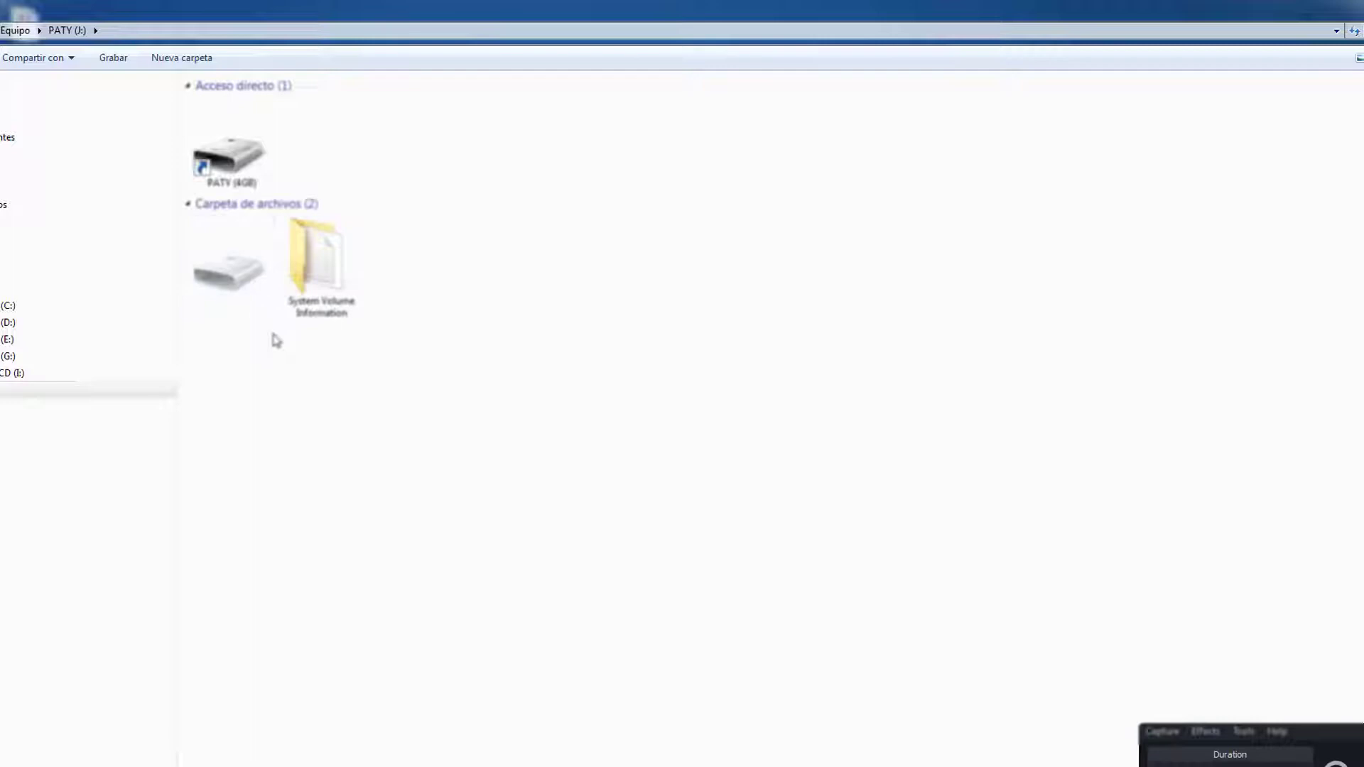
{"action": "left_click", "coordinate": [228, 264]}
{"action": "left_click", "coordinate": [229, 146]}
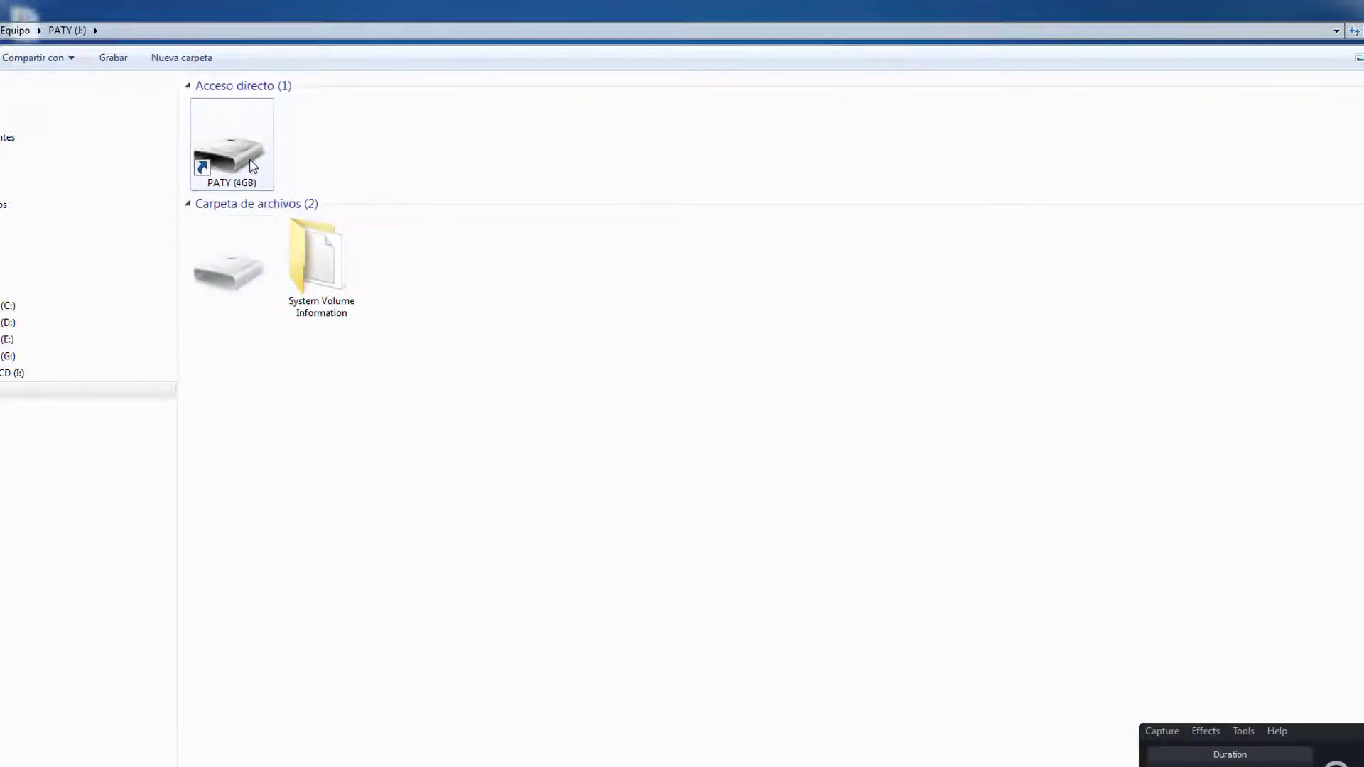
{"action": "left_click", "coordinate": [260, 279]}
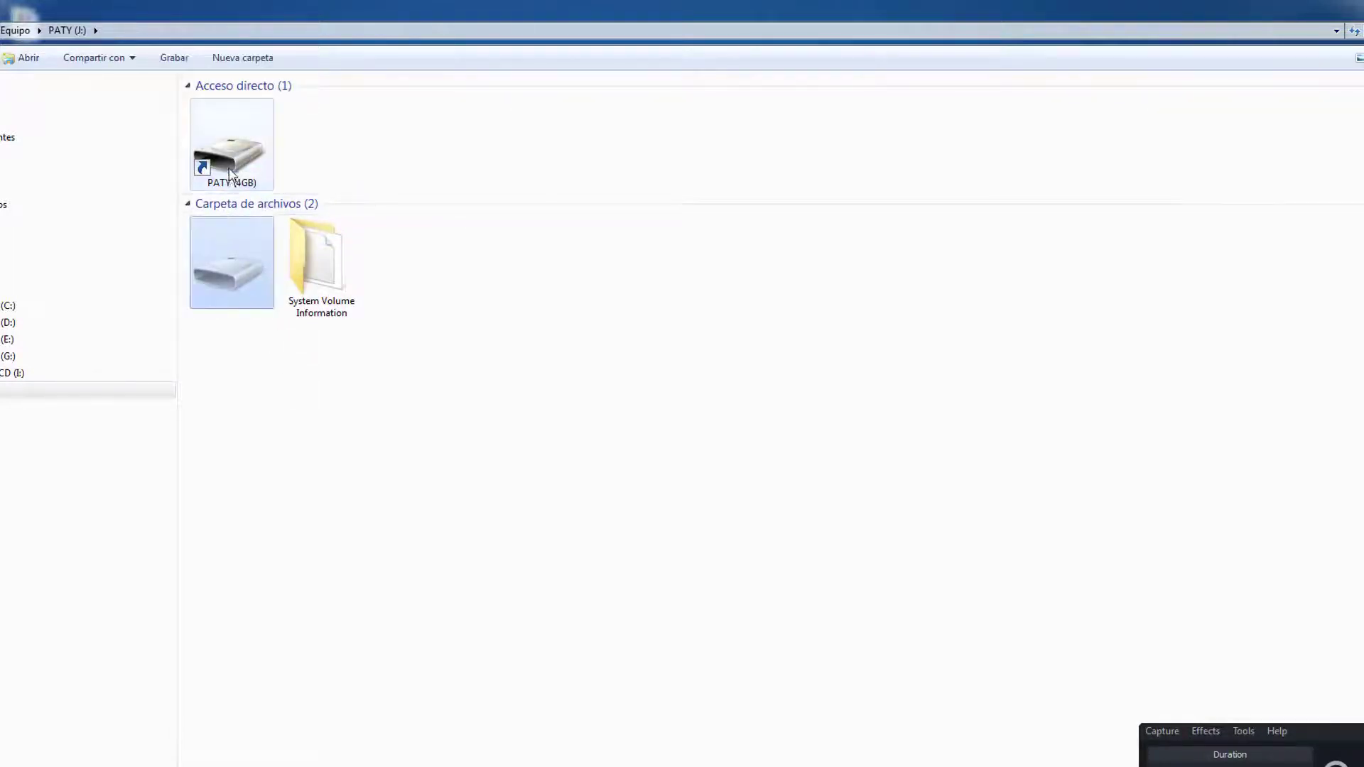
{"action": "left_click", "coordinate": [241, 160]}
{"action": "left_click", "coordinate": [249, 273]}
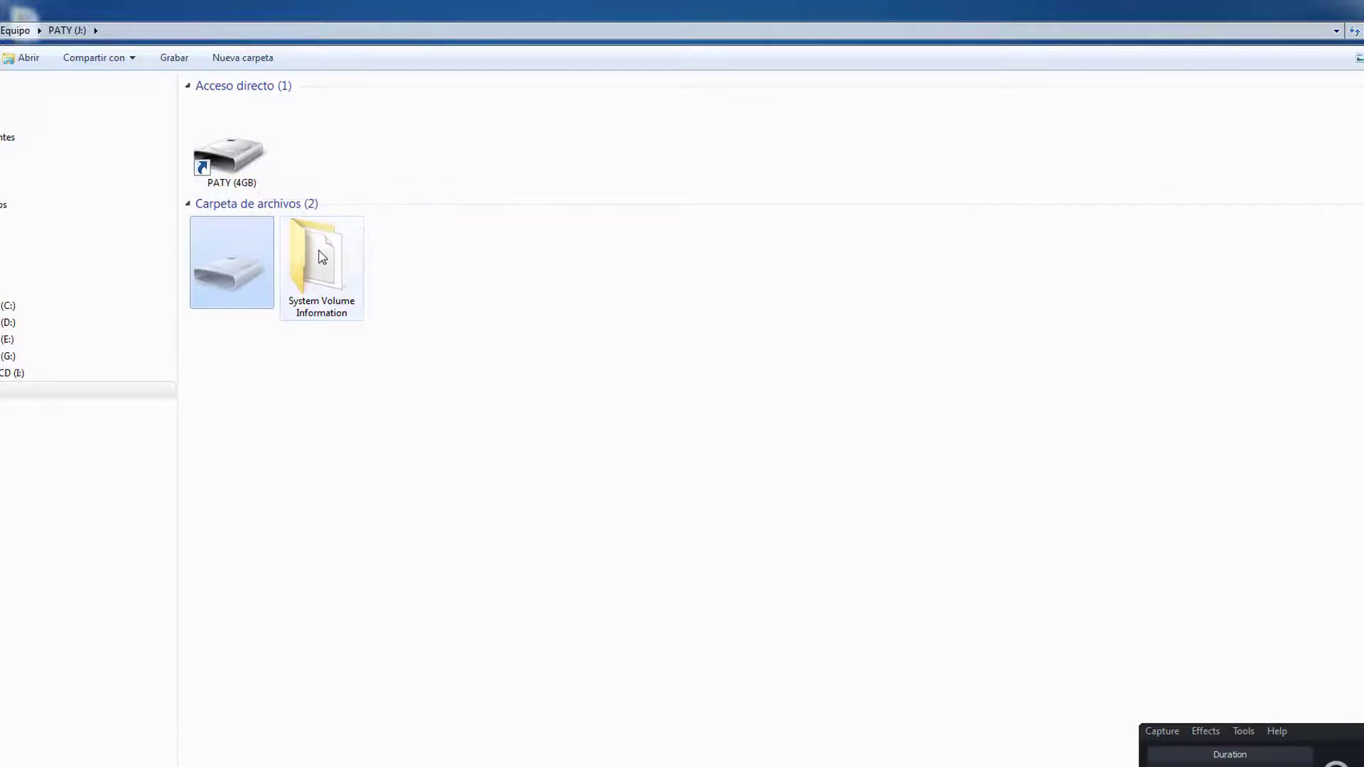
- Show the computer's list of drives and open local disk E:
{"action": "key", "text": "super"}
{"action": "left_click", "coordinate": [199, 517]}
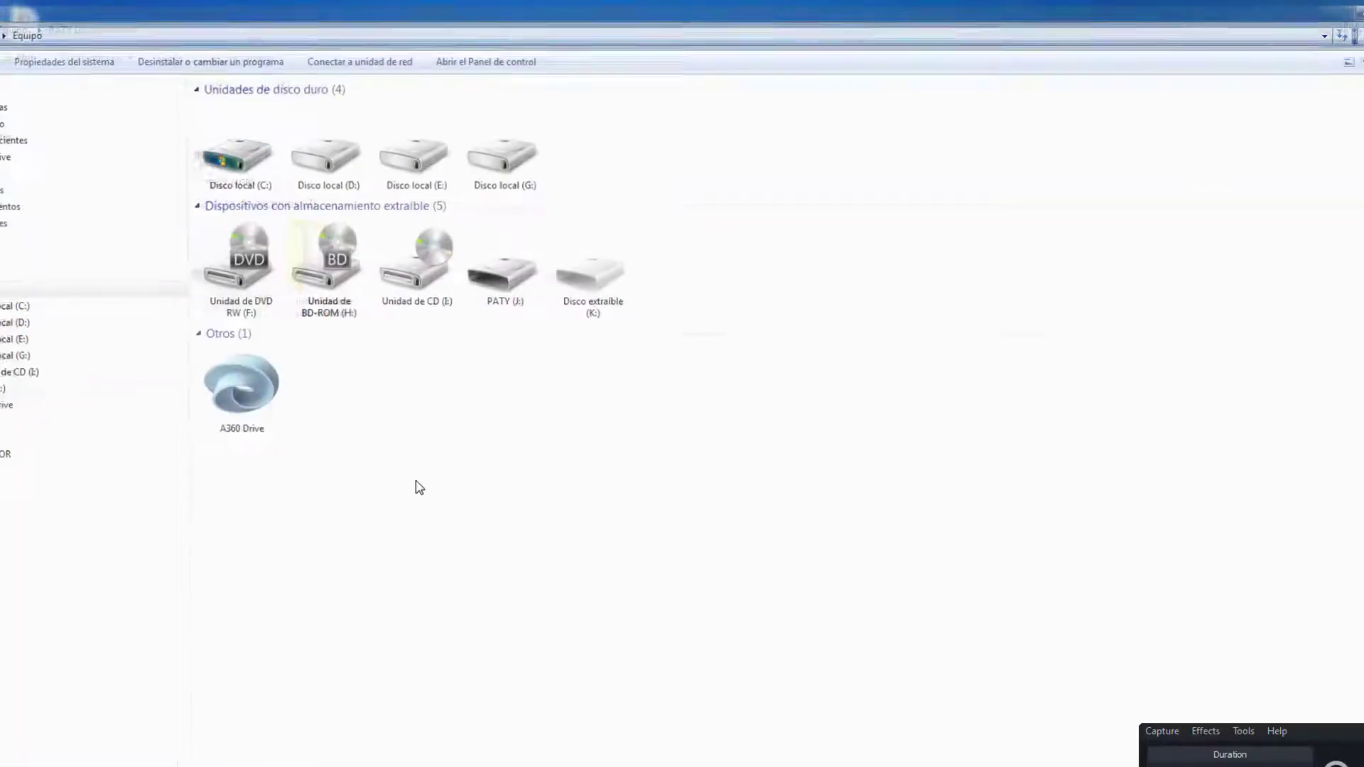
{"action": "left_click", "coordinate": [435, 183]}
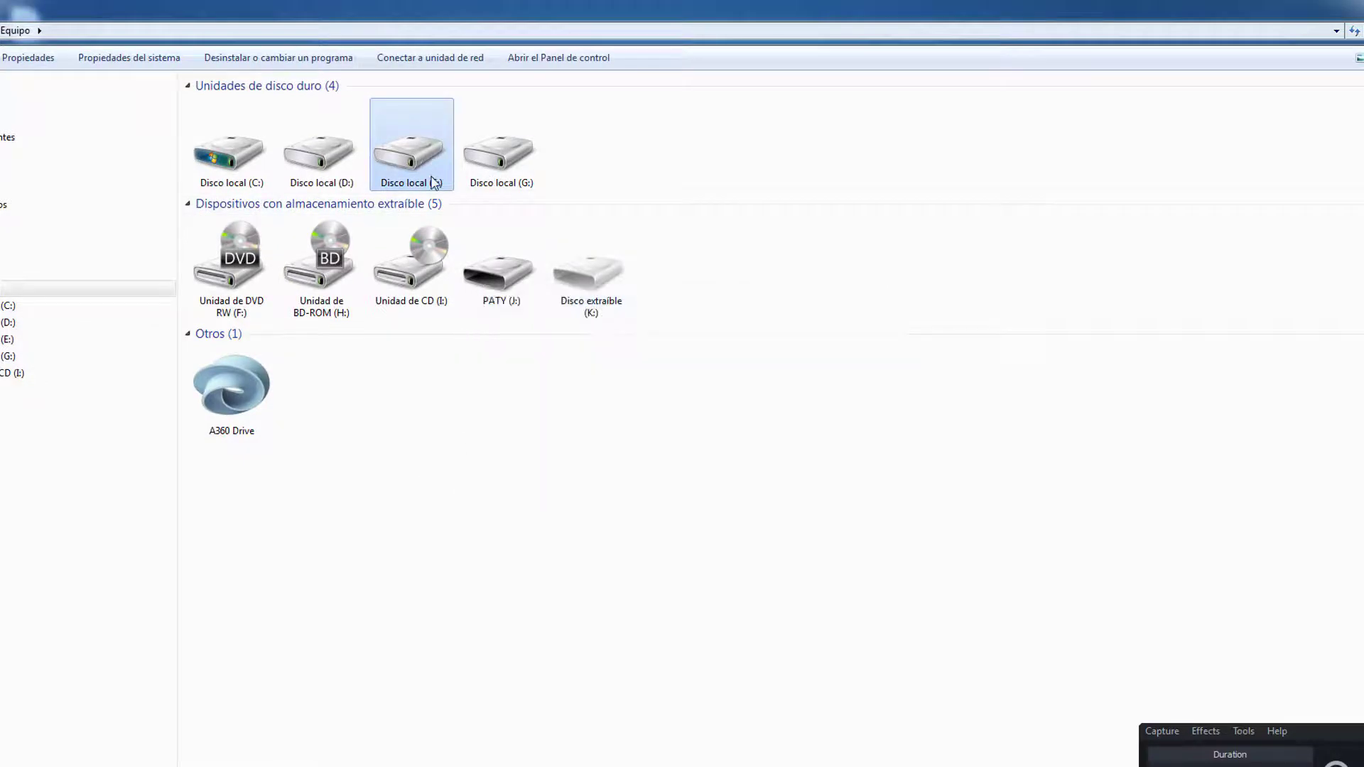
{"action": "double_click", "coordinate": [419, 164]}
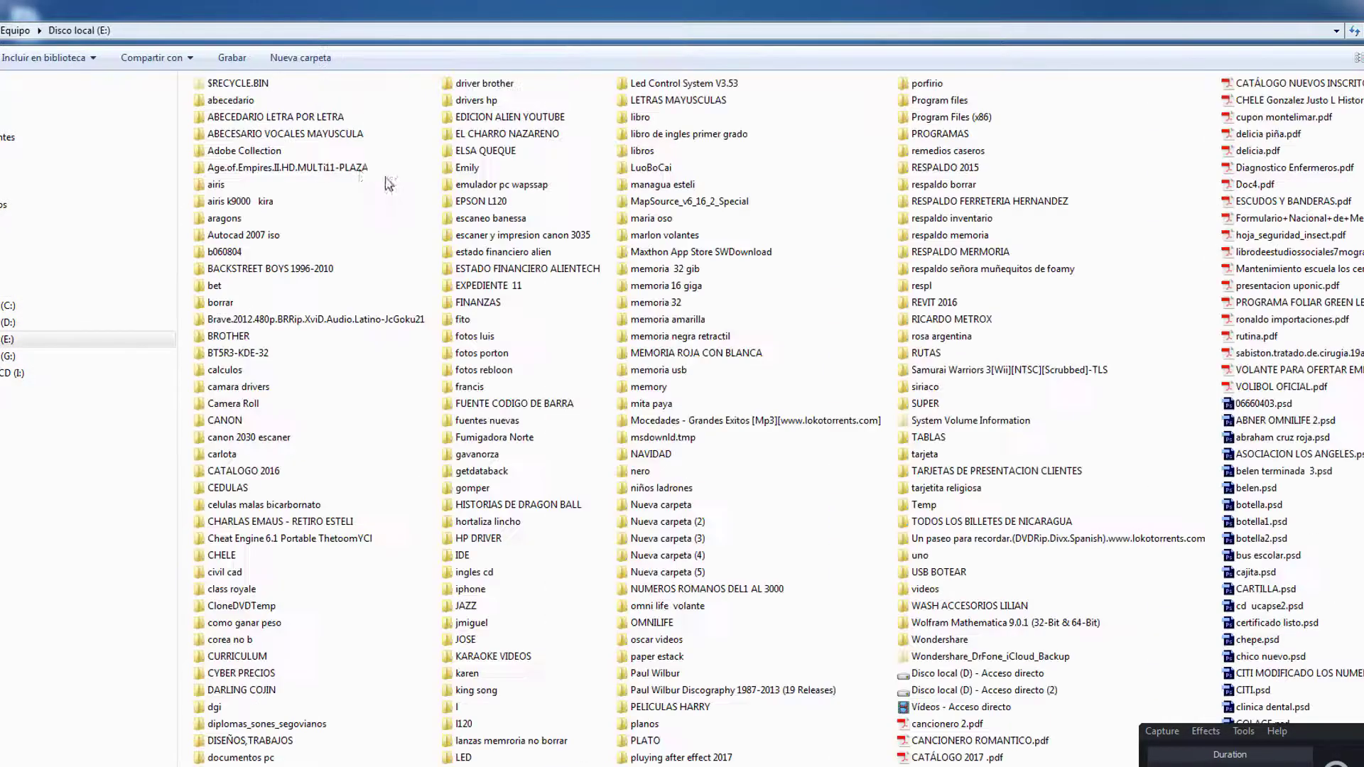
- Find and open the PROGRAMAS folder on local disk E:
{"action": "left_click", "coordinate": [291, 169]}
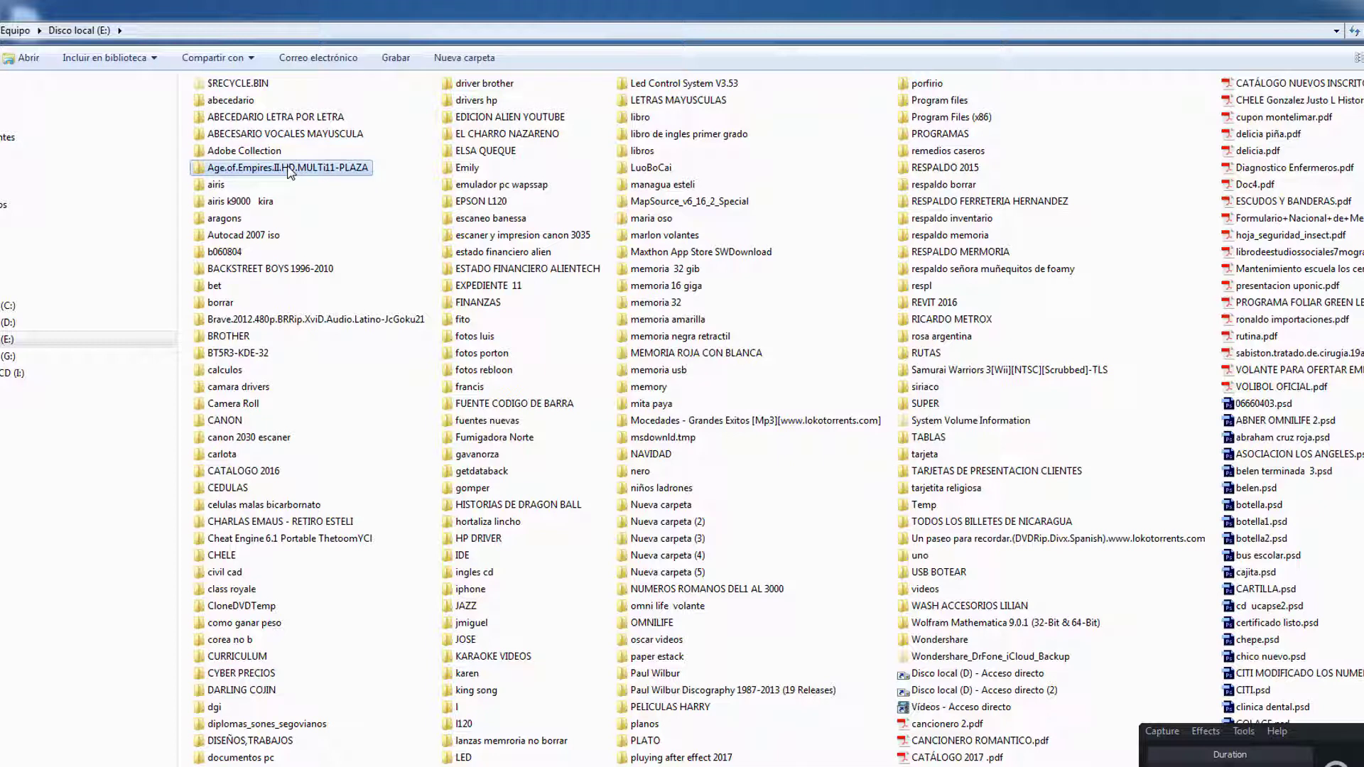
{"action": "key", "text": "p"}
{"action": "key", "text": "p"}
{"action": "key", "text": "p"}
{"action": "key", "text": "p"}
{"action": "key", "text": "p"}
{"action": "key", "text": "p"}
{"action": "key", "text": "p"}
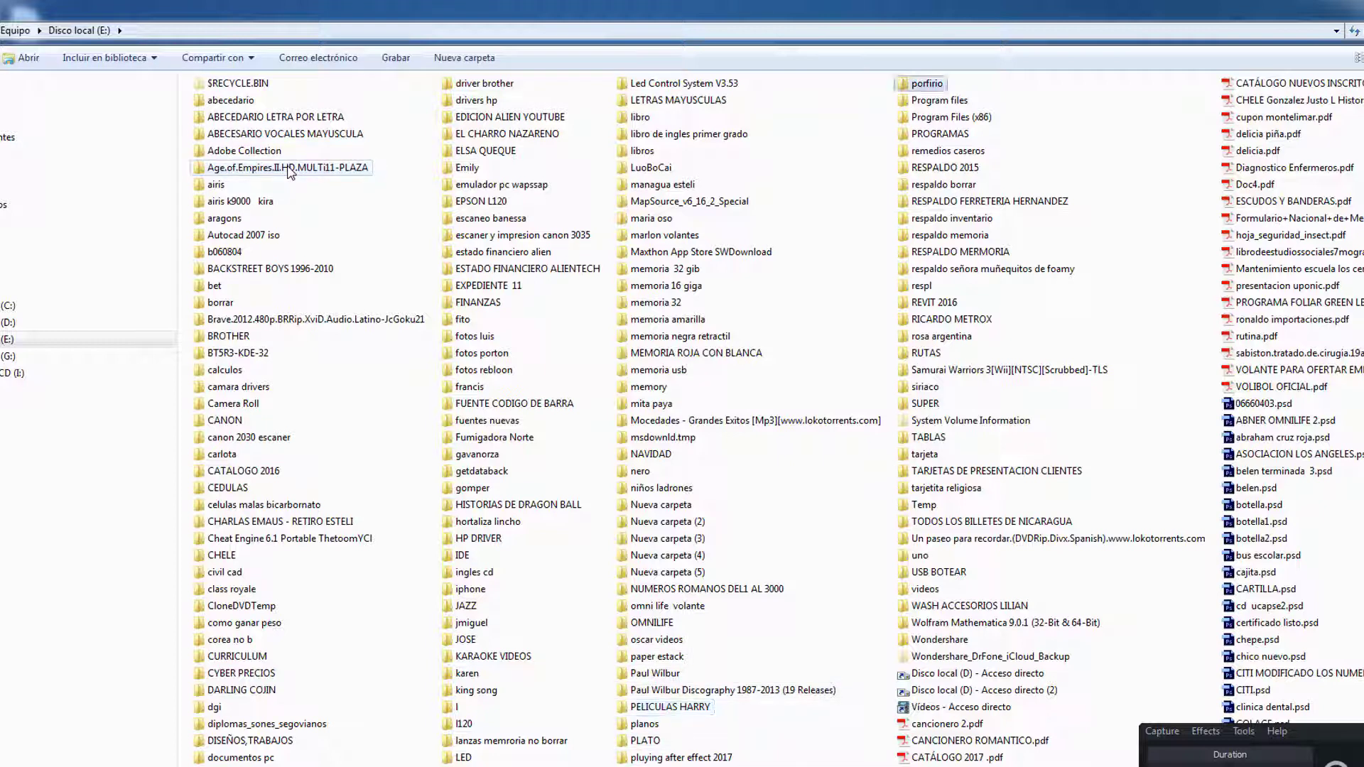
{"action": "key", "text": "p"}
{"action": "key", "text": "p"}
{"action": "key", "text": "p"}
{"action": "key", "text": "p"}
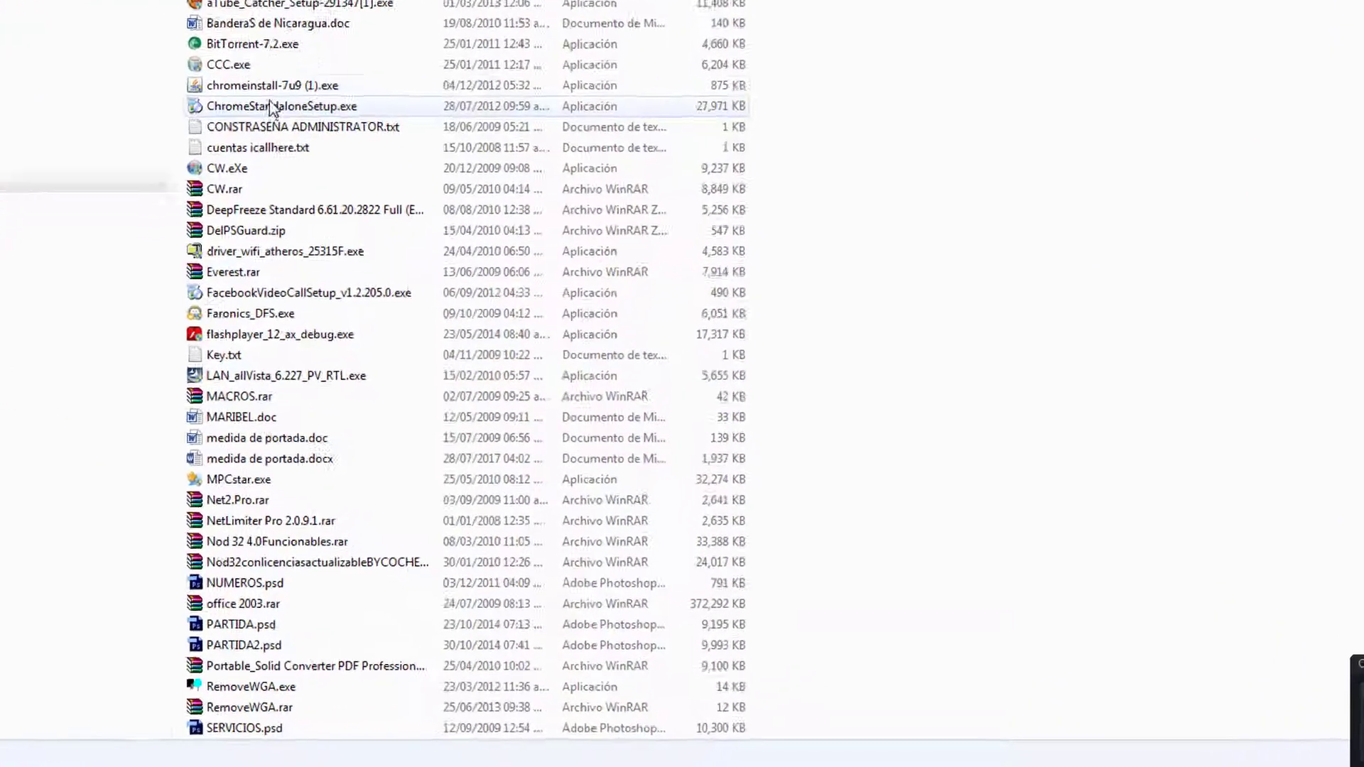
- Find USB Show.exe in the PROGRAMAS folder and launch it
{"action": "scroll", "coordinate": [272, 107], "scroll_direction": "down", "scroll_amount": 4}
{"action": "left_click", "coordinate": [263, 687]}
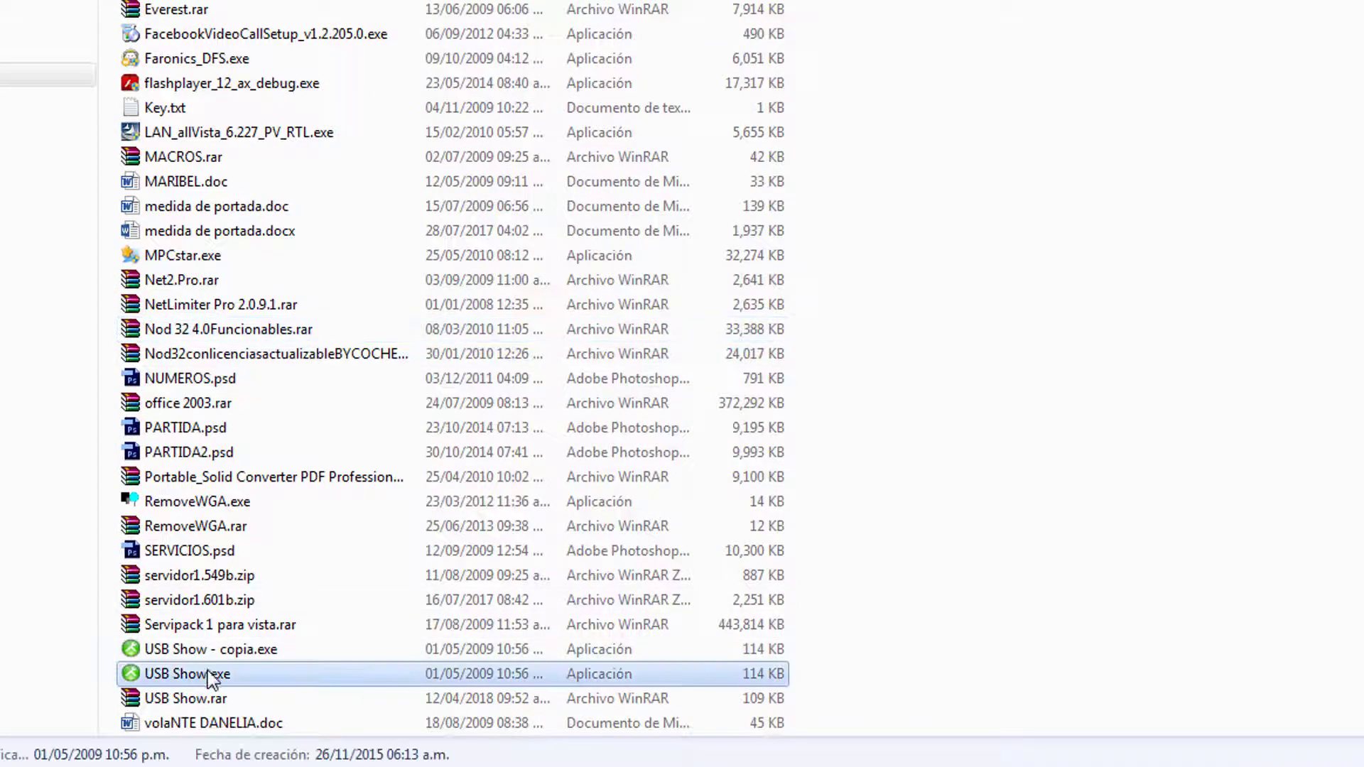
{"action": "double_click", "coordinate": [211, 678]}
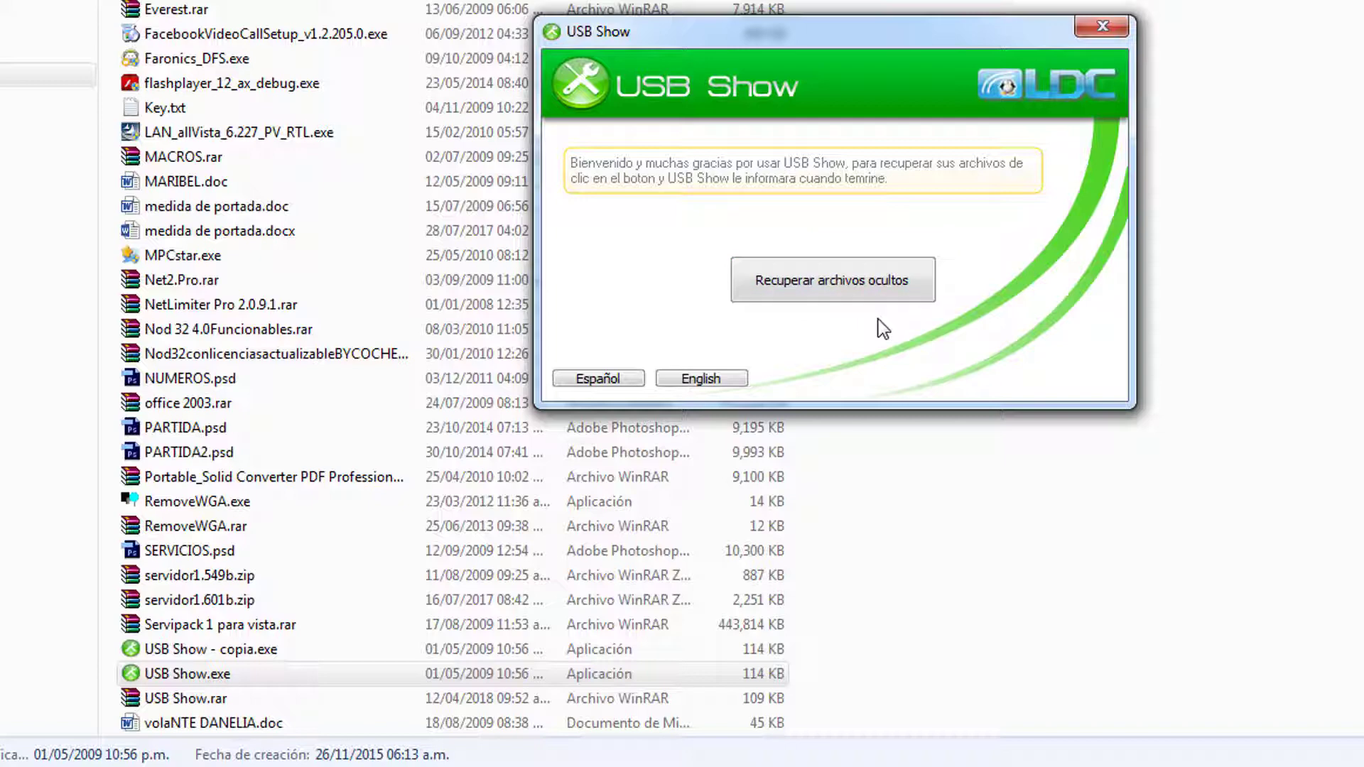
- Start recovering hidden files with USB Show, choosing the J: drive under Equipo as the folder to process
{"action": "left_click", "coordinate": [834, 288]}
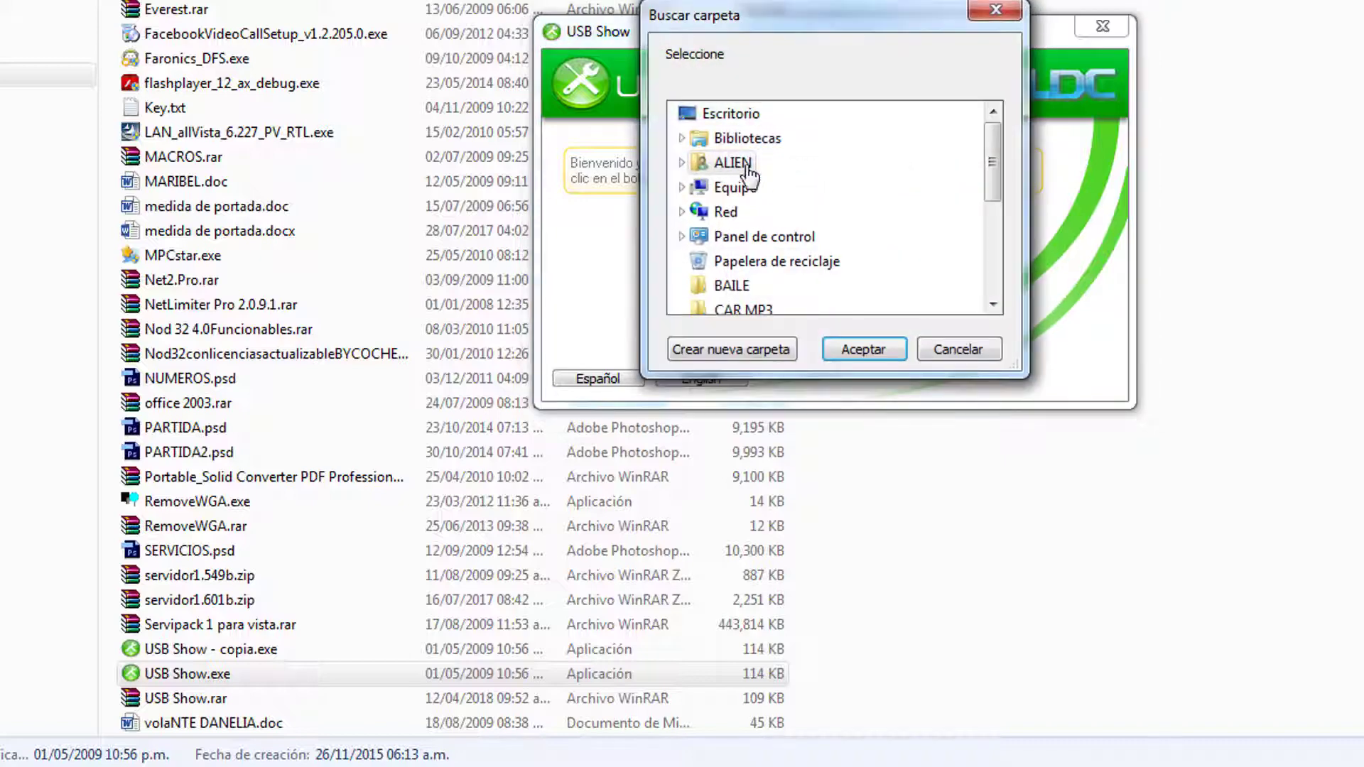
{"action": "left_click", "coordinate": [732, 188]}
{"action": "scroll", "coordinate": [781, 277], "scroll_direction": "down", "scroll_amount": 2}
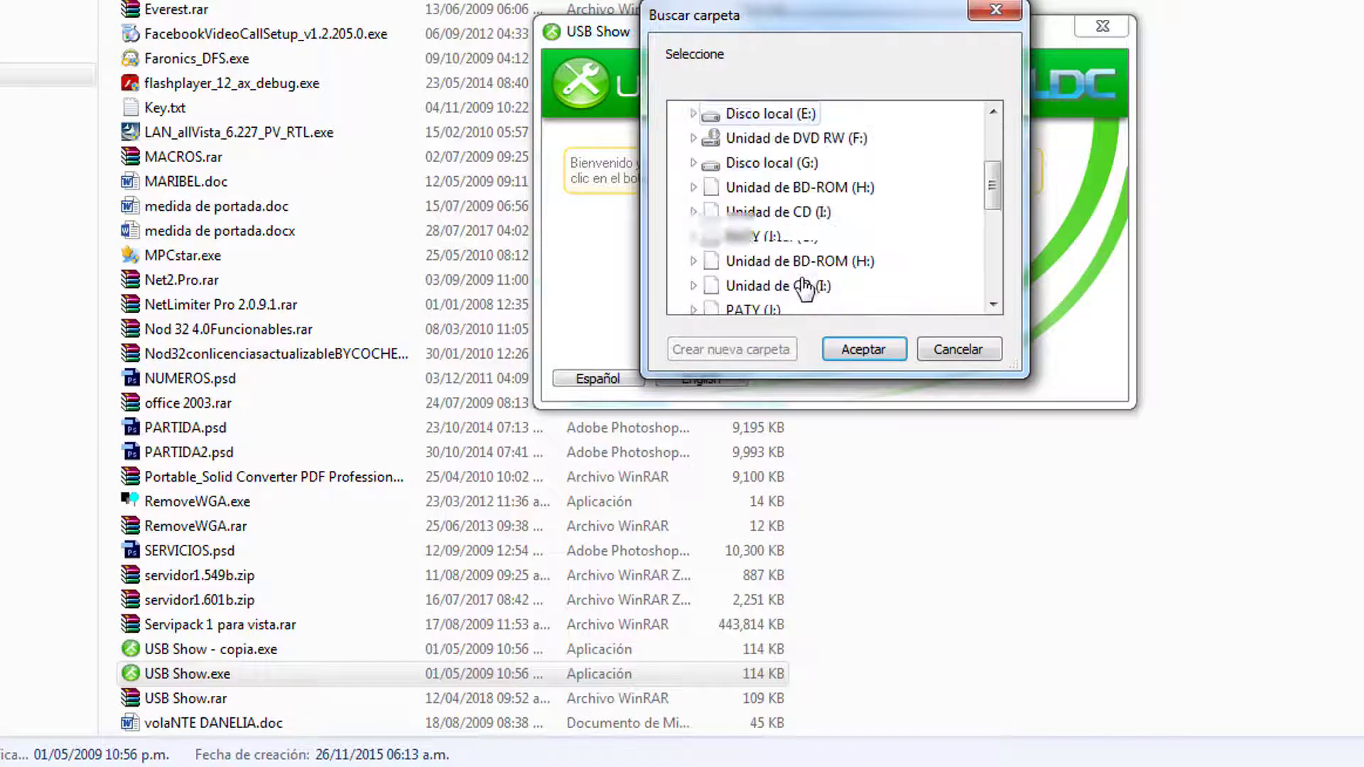
{"action": "left_click", "coordinate": [758, 245]}
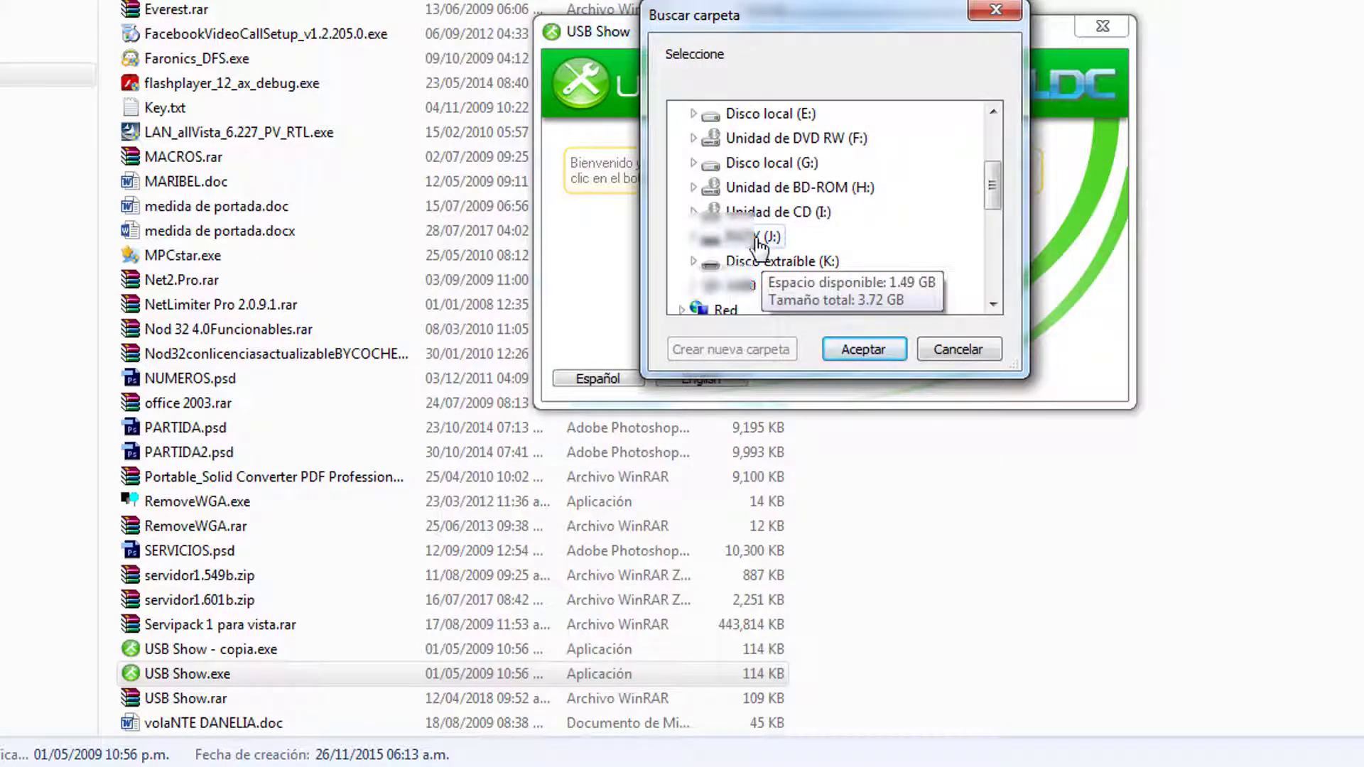
{"action": "scroll", "coordinate": [758, 245], "scroll_direction": "up", "scroll_amount": 2}
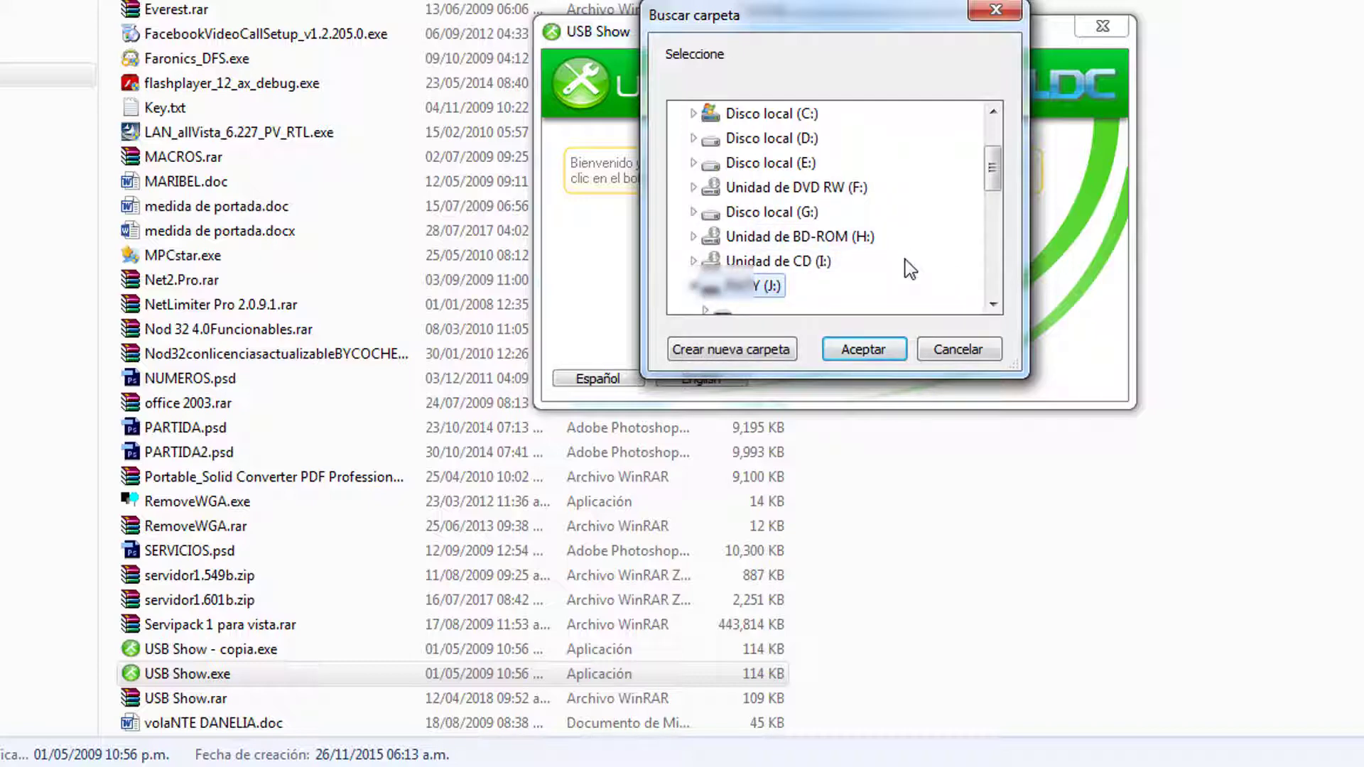
{"action": "left_click", "coordinate": [863, 349]}
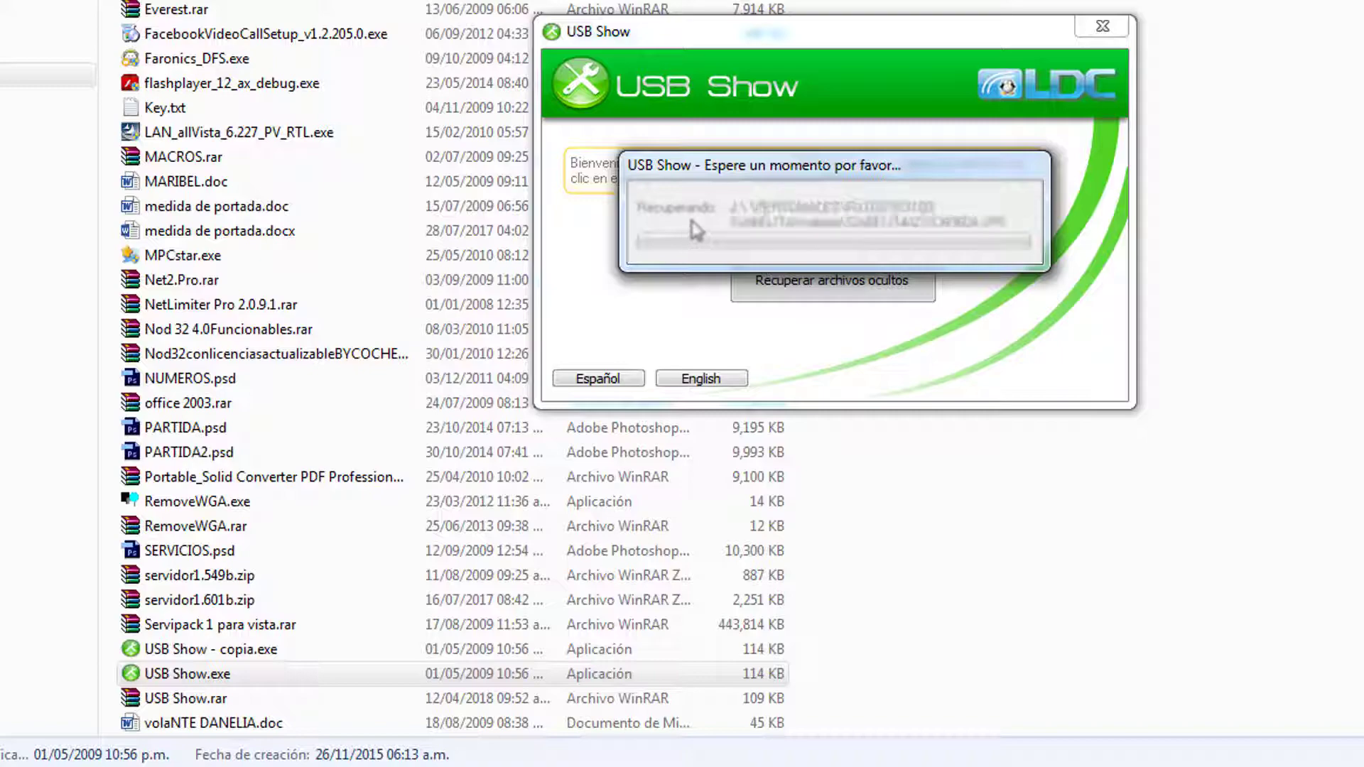
- Return to the file explorer while the recovery runs and show the root of the J: drive
{"action": "key", "text": "super"}
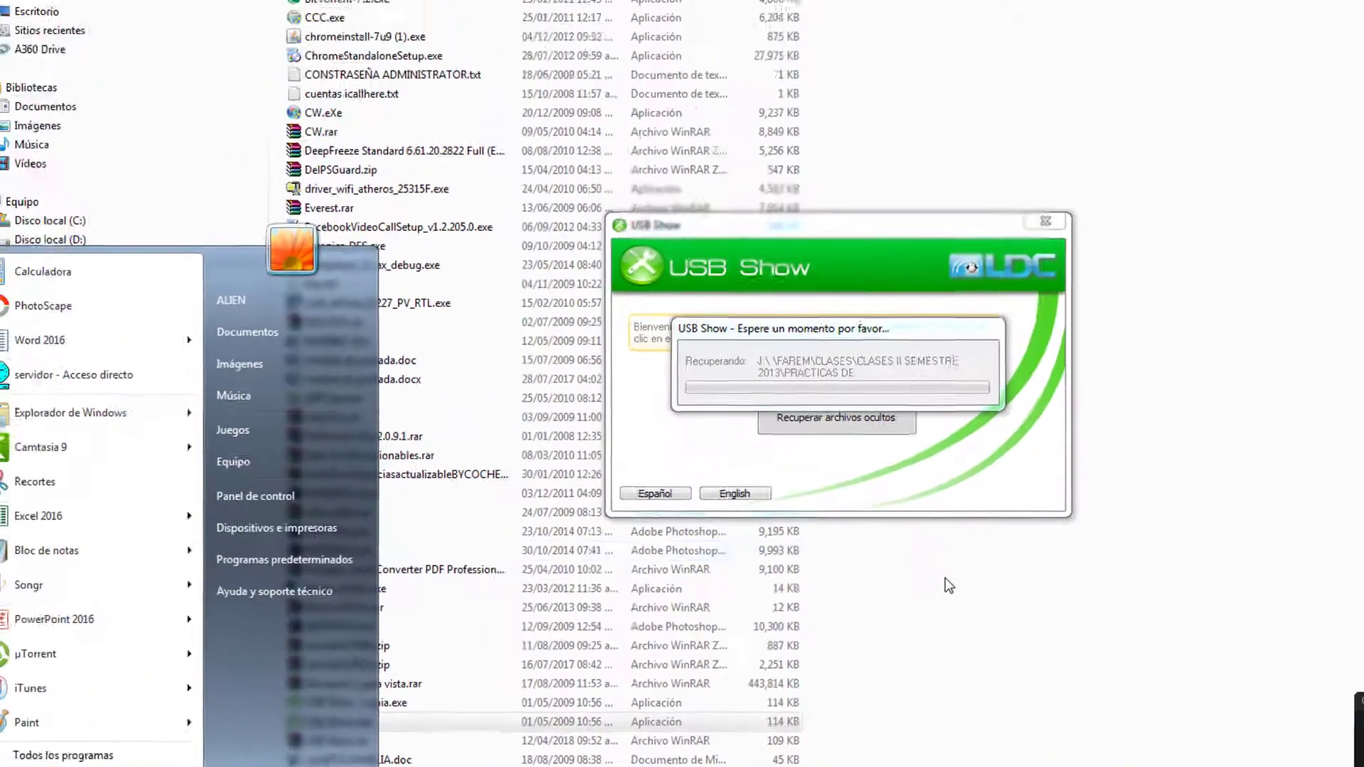
{"action": "left_click", "coordinate": [967, 488]}
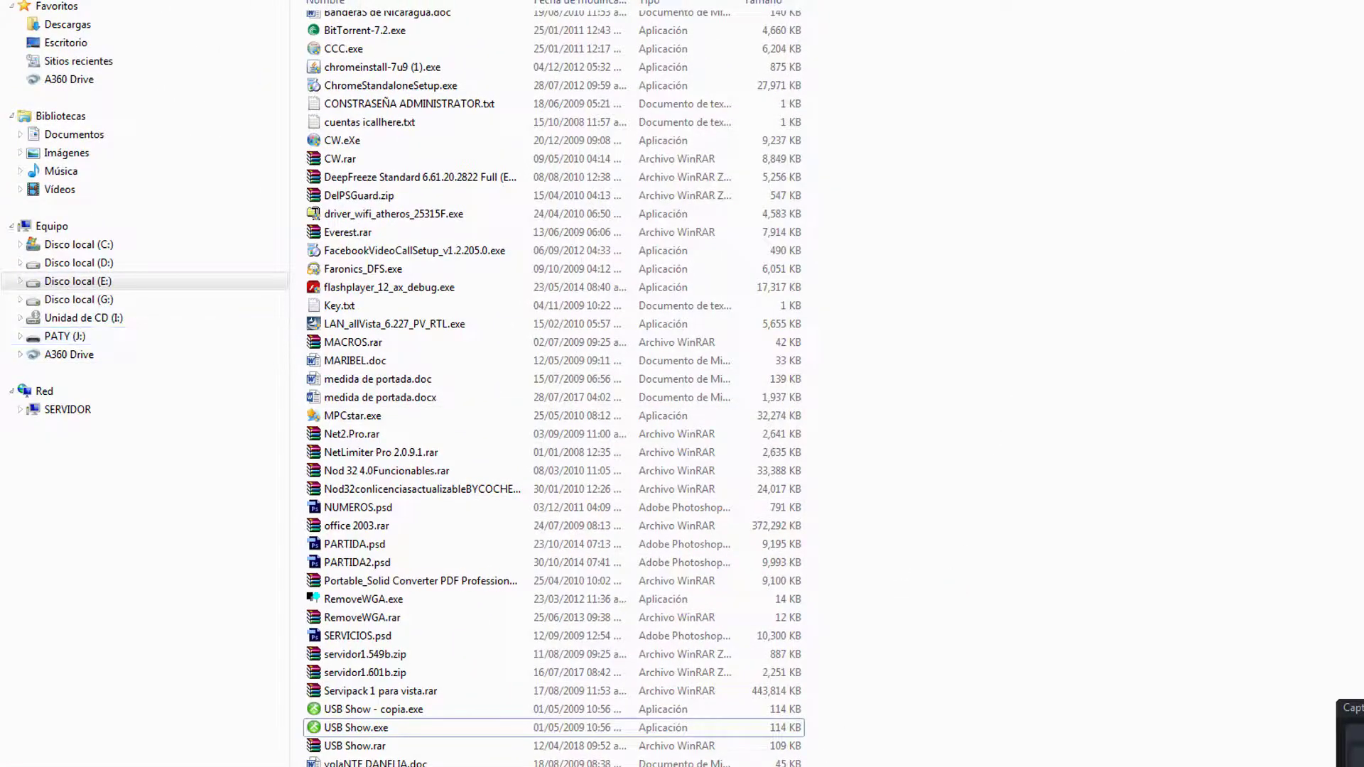
{"action": "key", "text": "alt+Tab"}
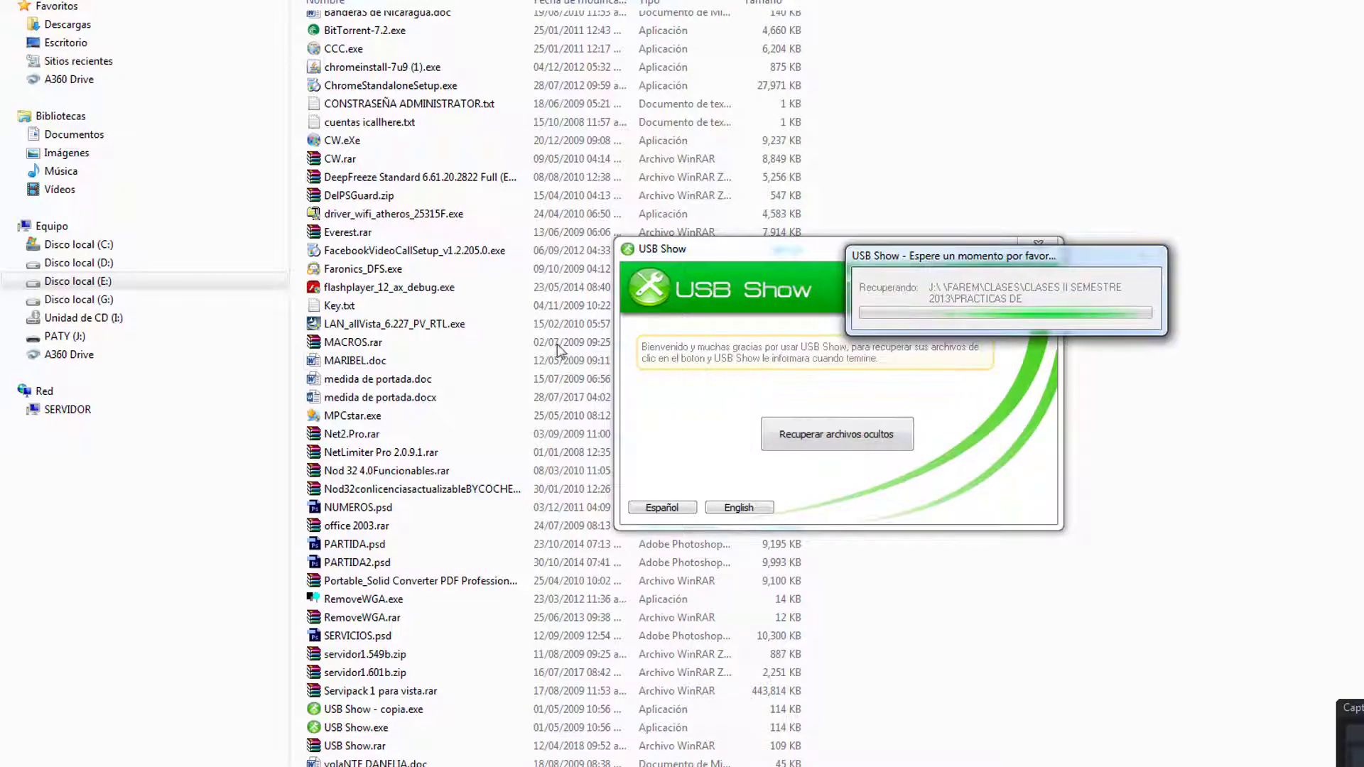
{"action": "left_click", "coordinate": [64, 336]}
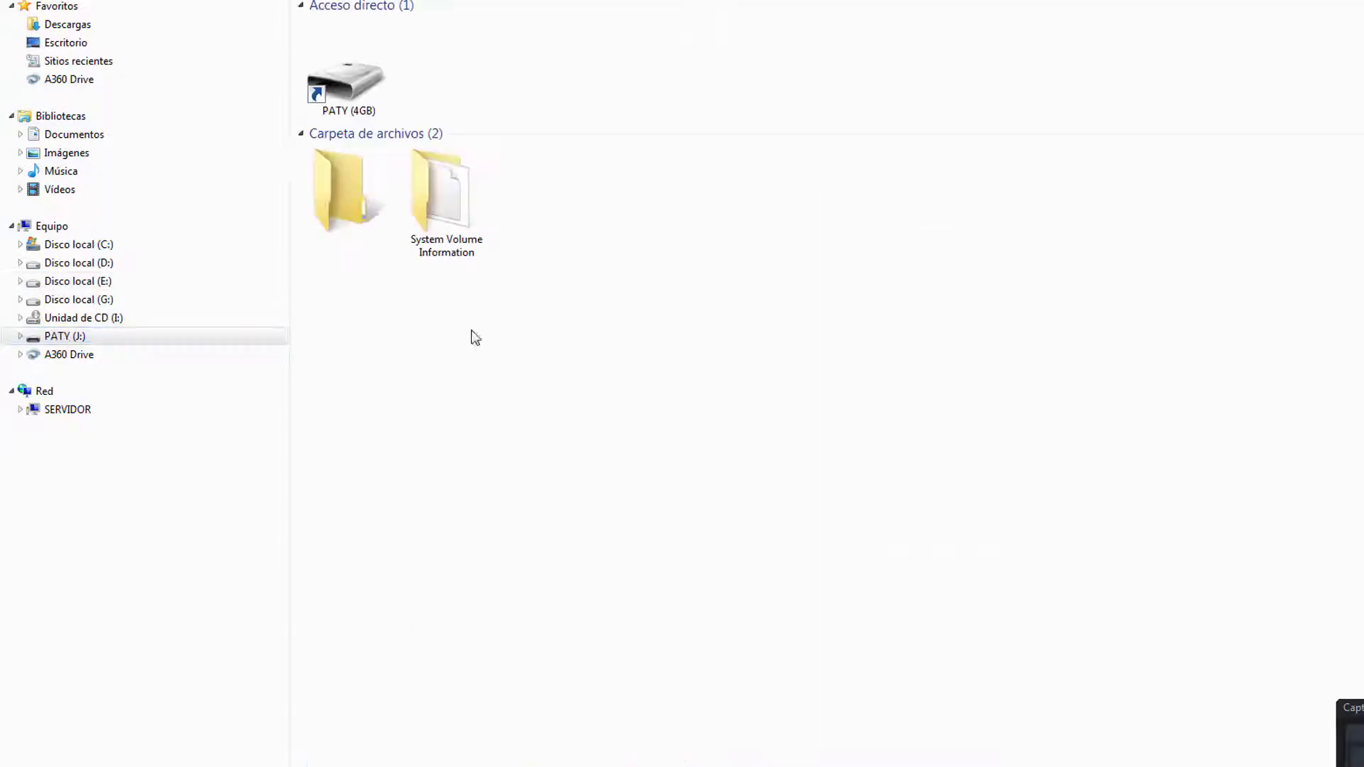
- Inspect the unnamed folder and the drive shortcut on J:, view the folder's contents, and return to the drive root
{"action": "left_click", "coordinate": [331, 196]}
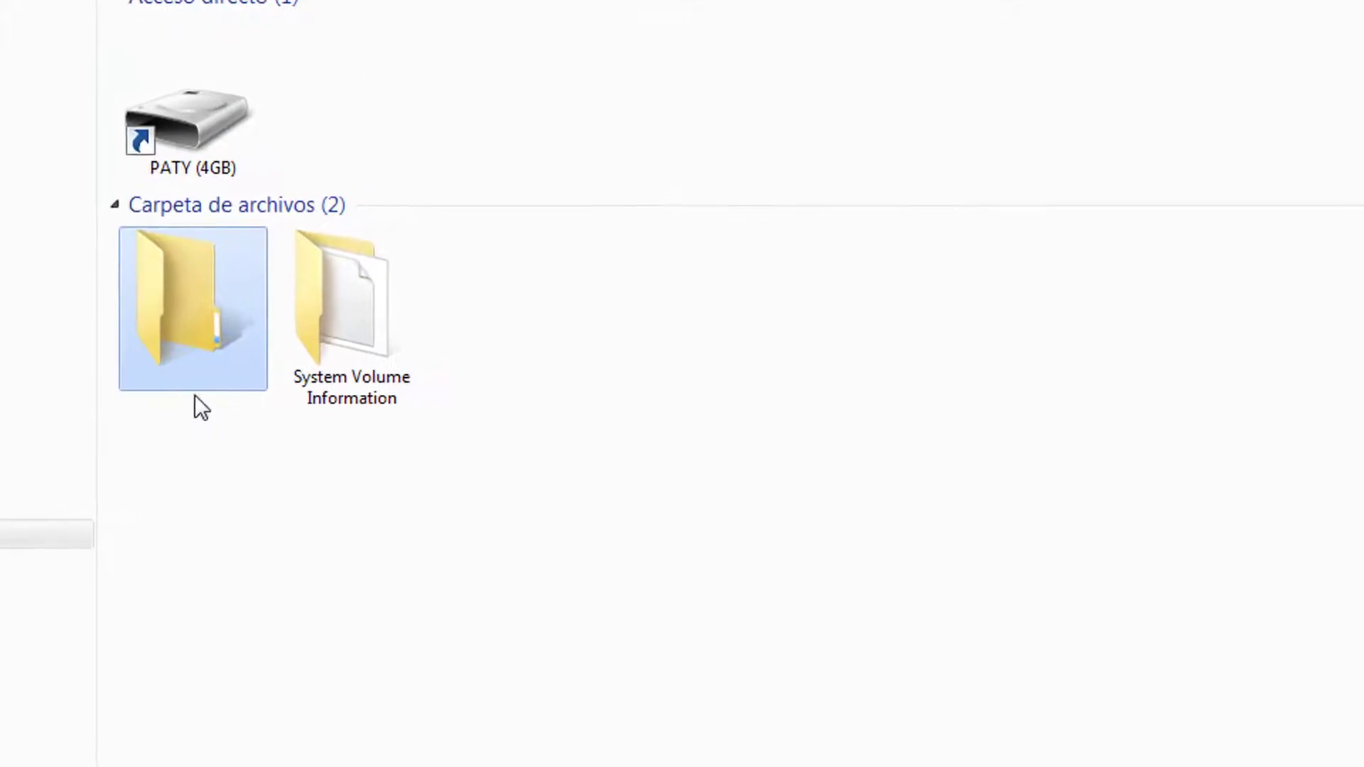
{"action": "mouse_move", "coordinate": [173, 307]}
{"action": "left_click", "coordinate": [206, 142]}
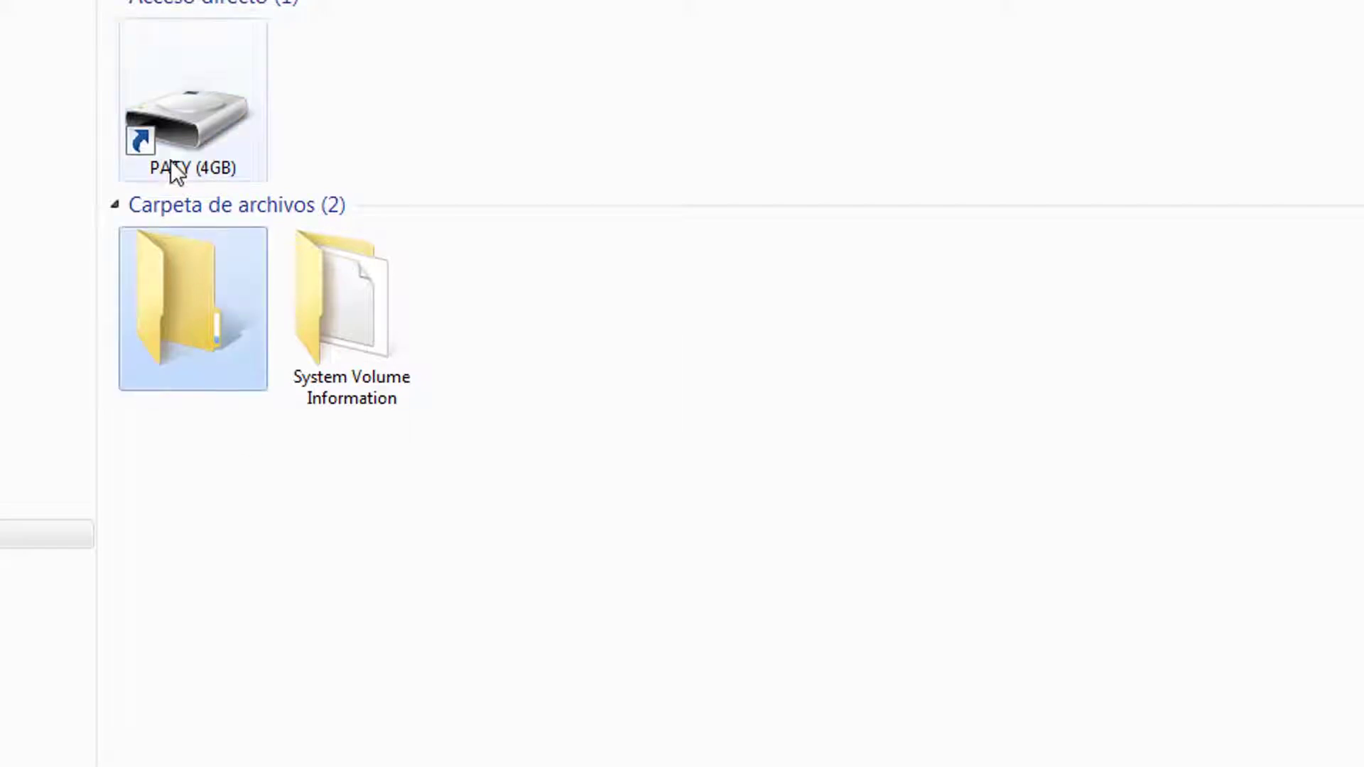
{"action": "right_click", "coordinate": [181, 130]}
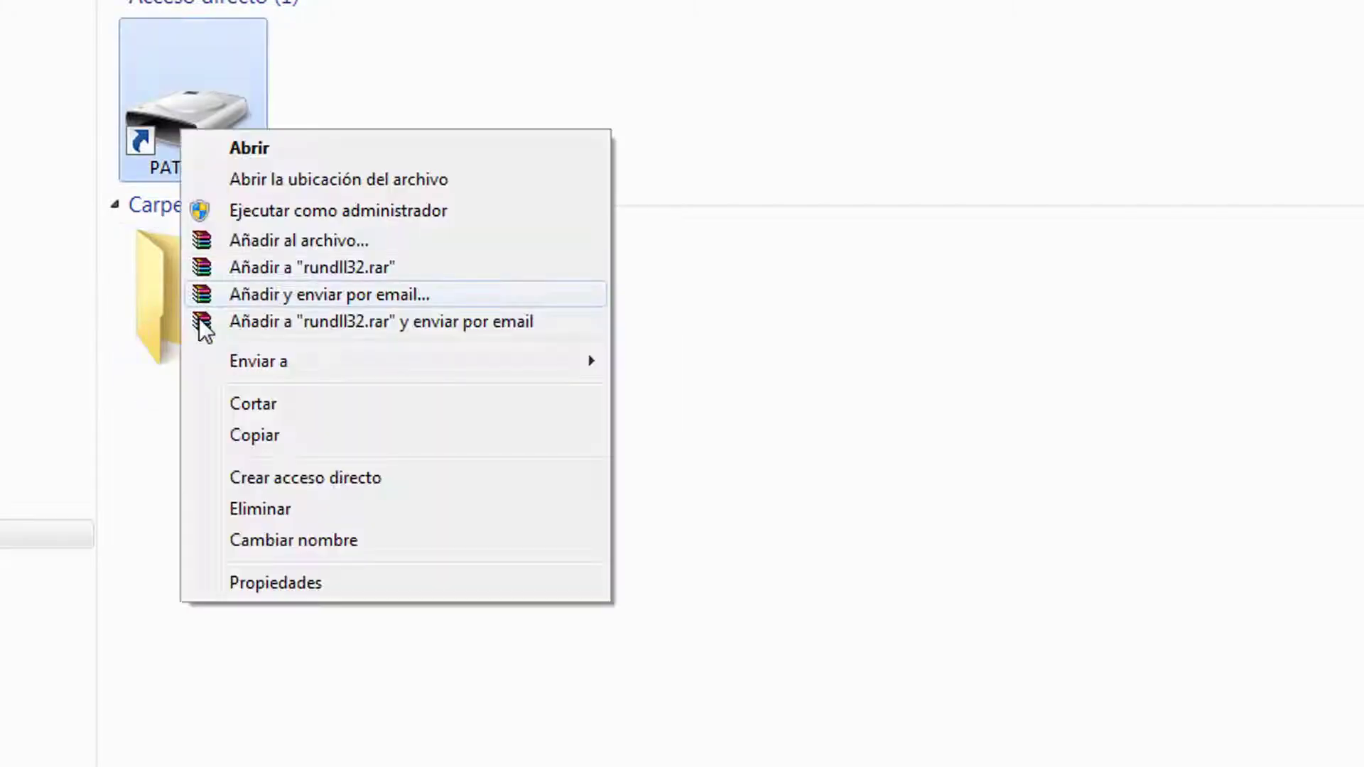
{"action": "left_click", "coordinate": [167, 295]}
{"action": "double_click", "coordinate": [183, 293]}
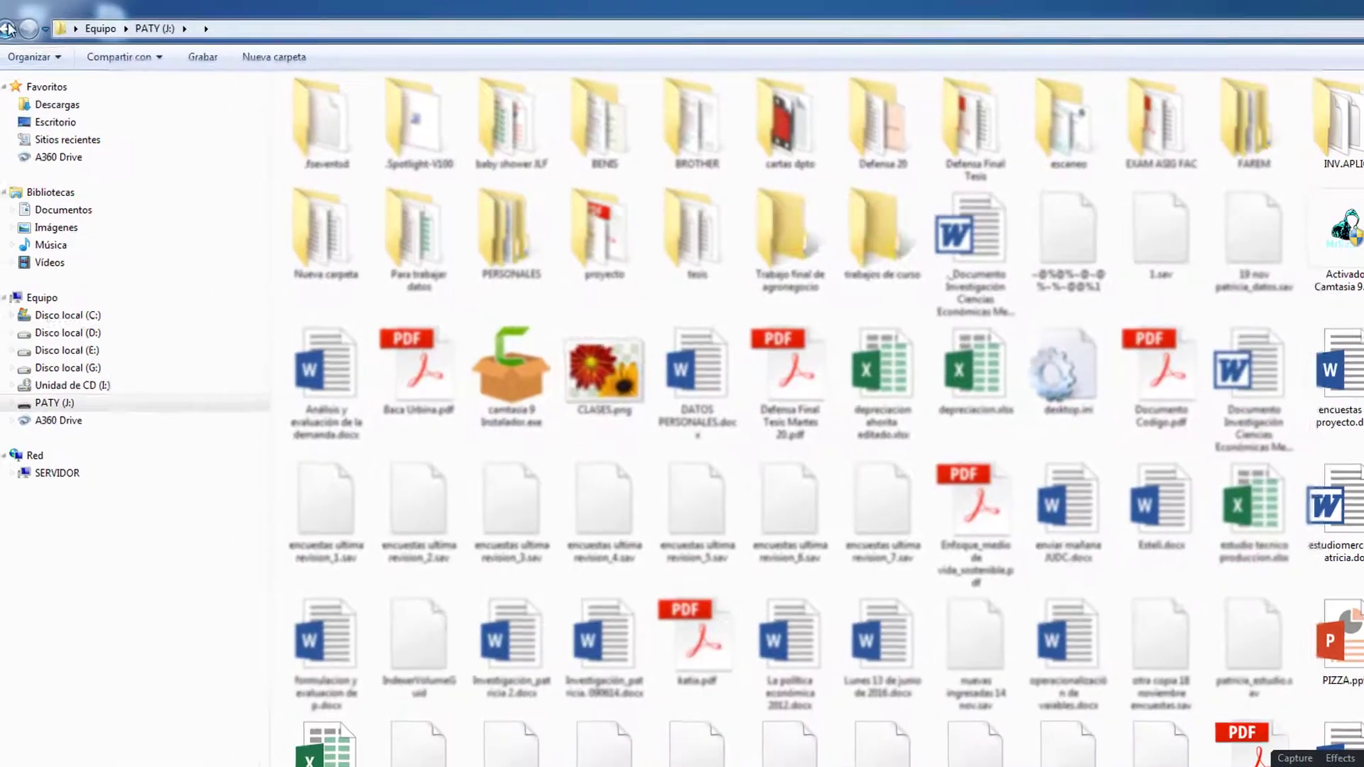
{"action": "key", "text": "BackSpace"}
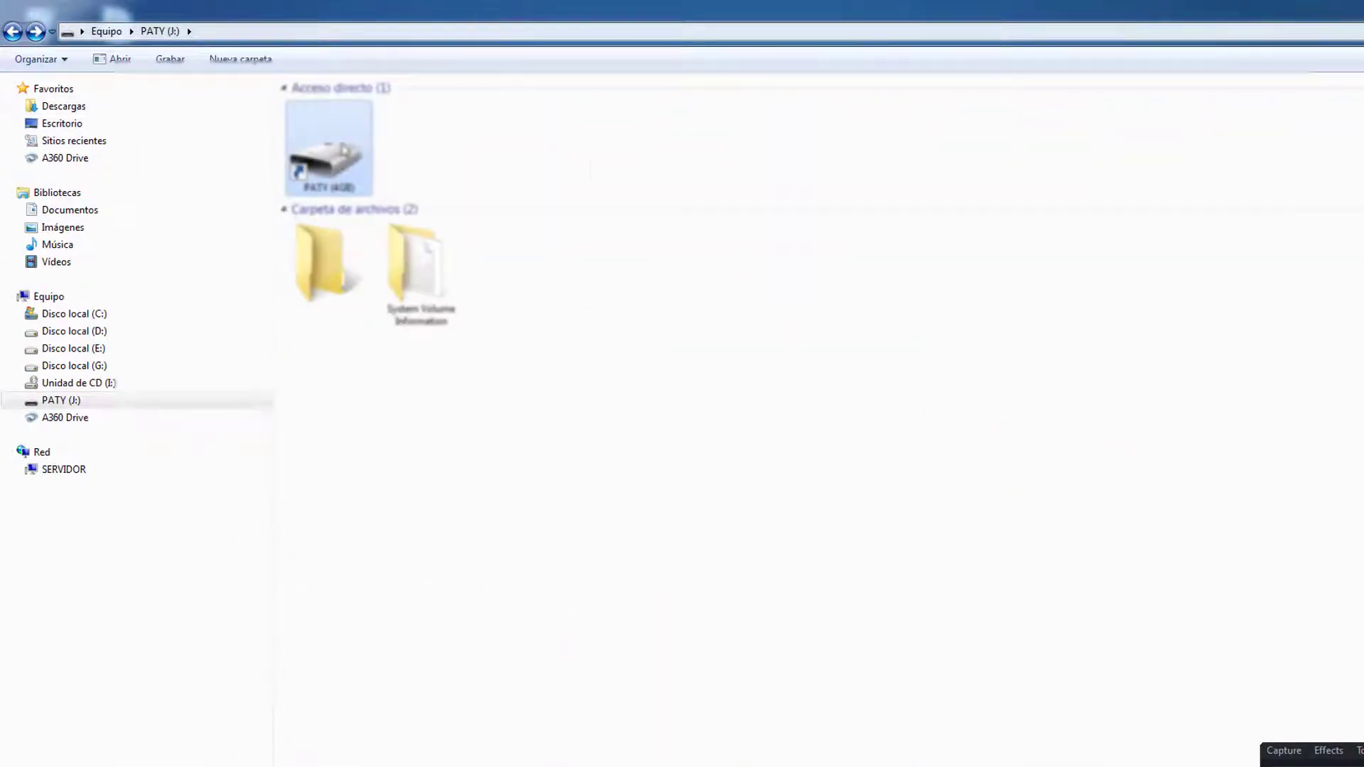
- Permanently delete the fake drive shortcut from the root of the J: drive
{"action": "right_click", "coordinate": [343, 148]}
{"action": "left_click", "coordinate": [401, 365]}
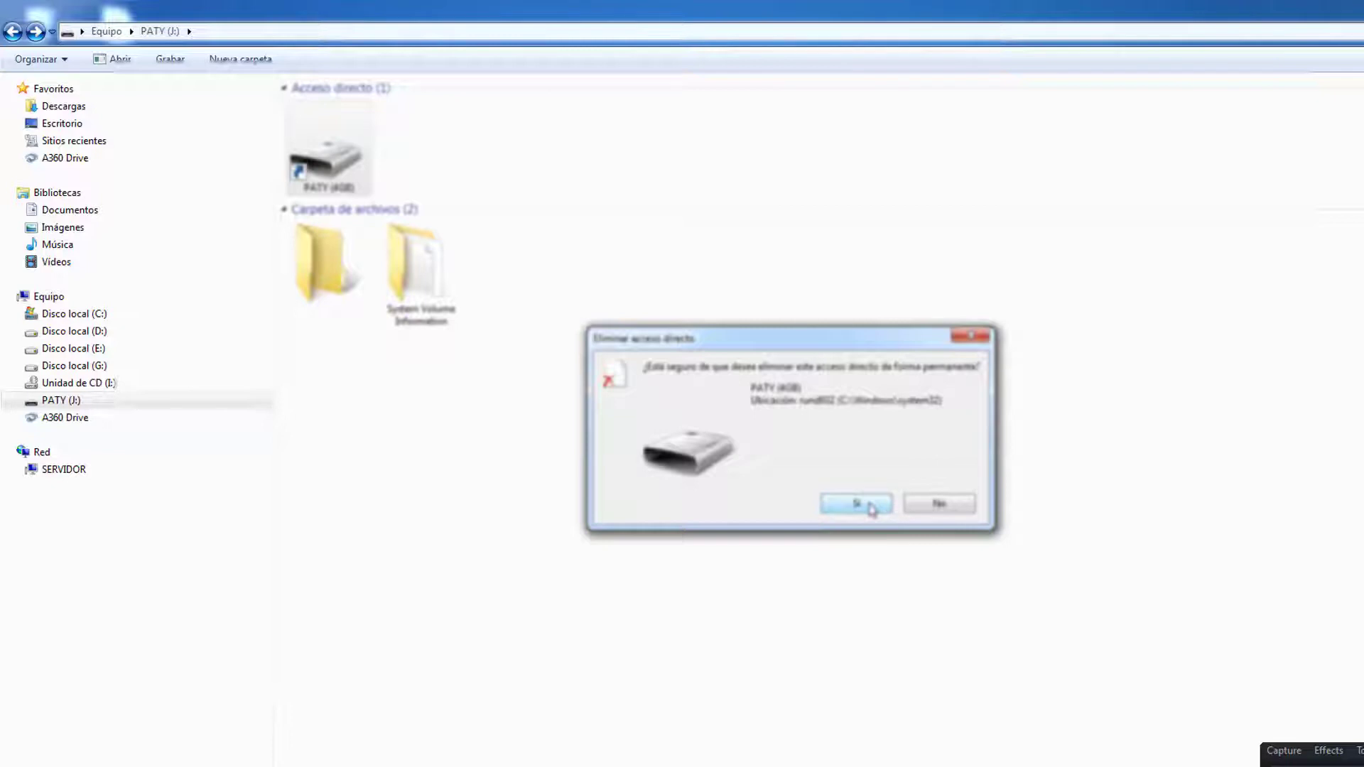
{"action": "left_click", "coordinate": [856, 503]}
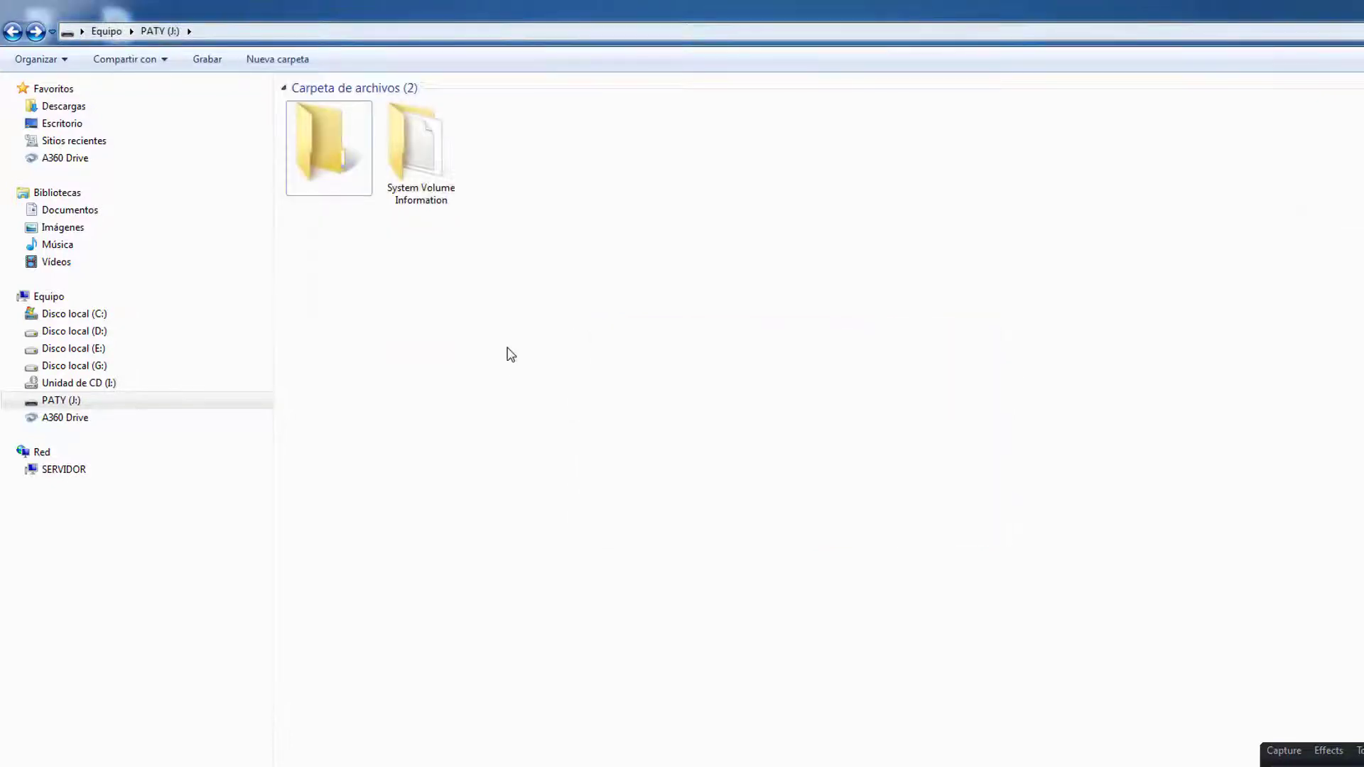
{"action": "right_click", "coordinate": [340, 166]}
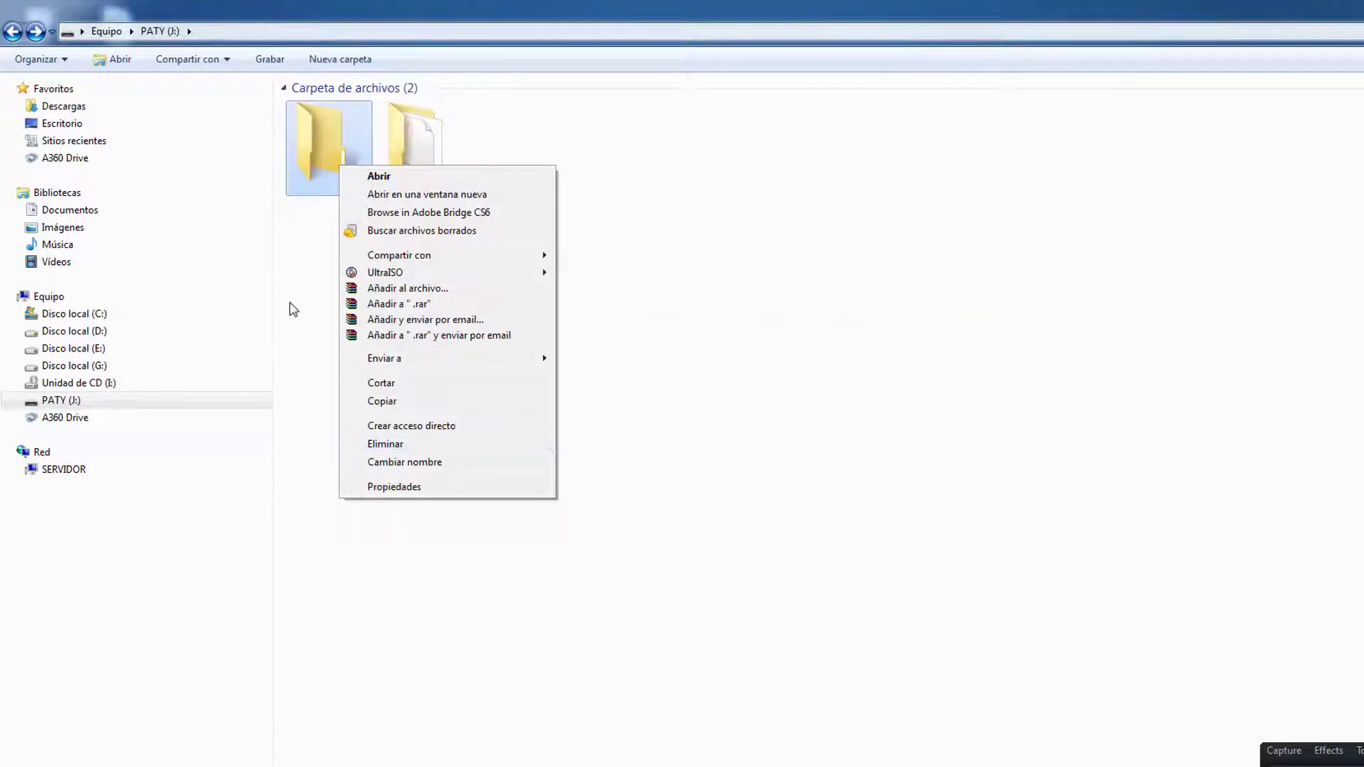
{"action": "left_click", "coordinate": [297, 264]}
{"action": "left_click", "coordinate": [352, 270]}
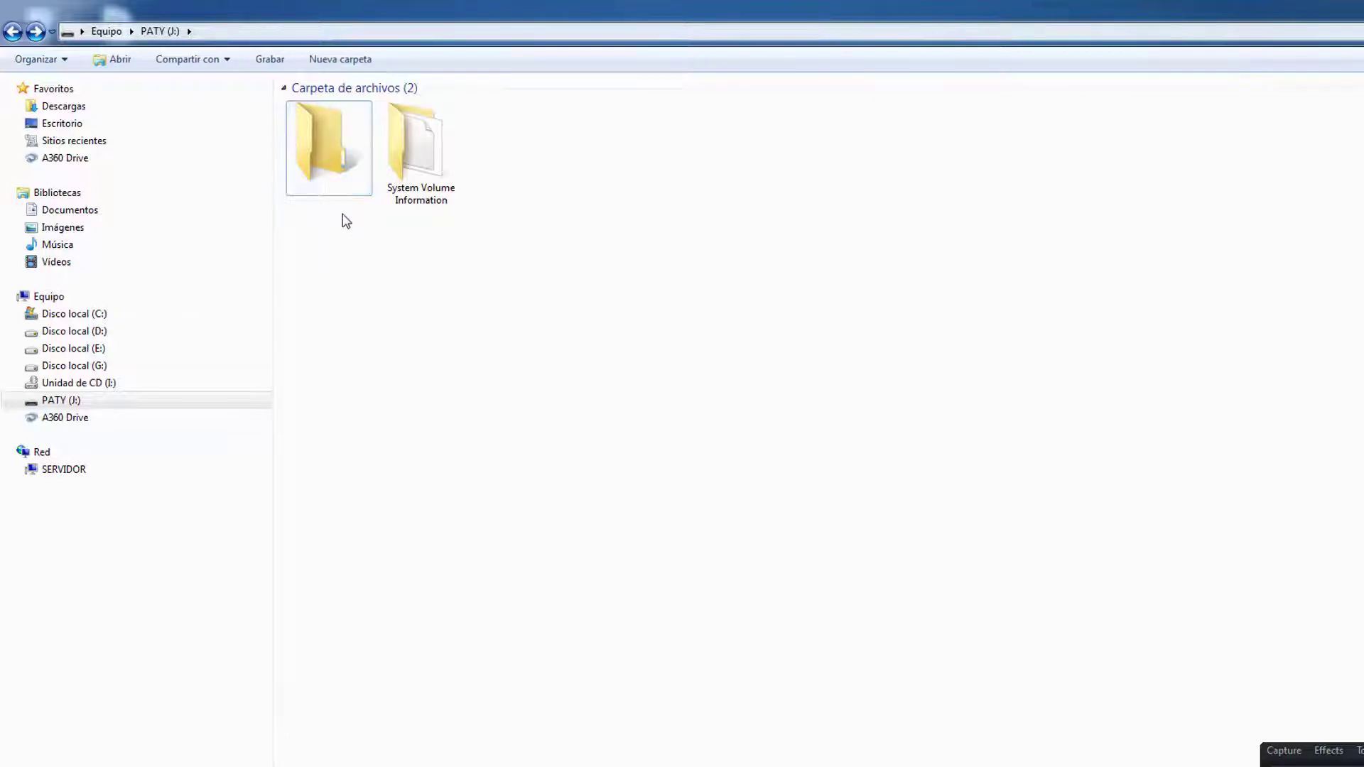
{"action": "mouse_move", "coordinate": [337, 171]}
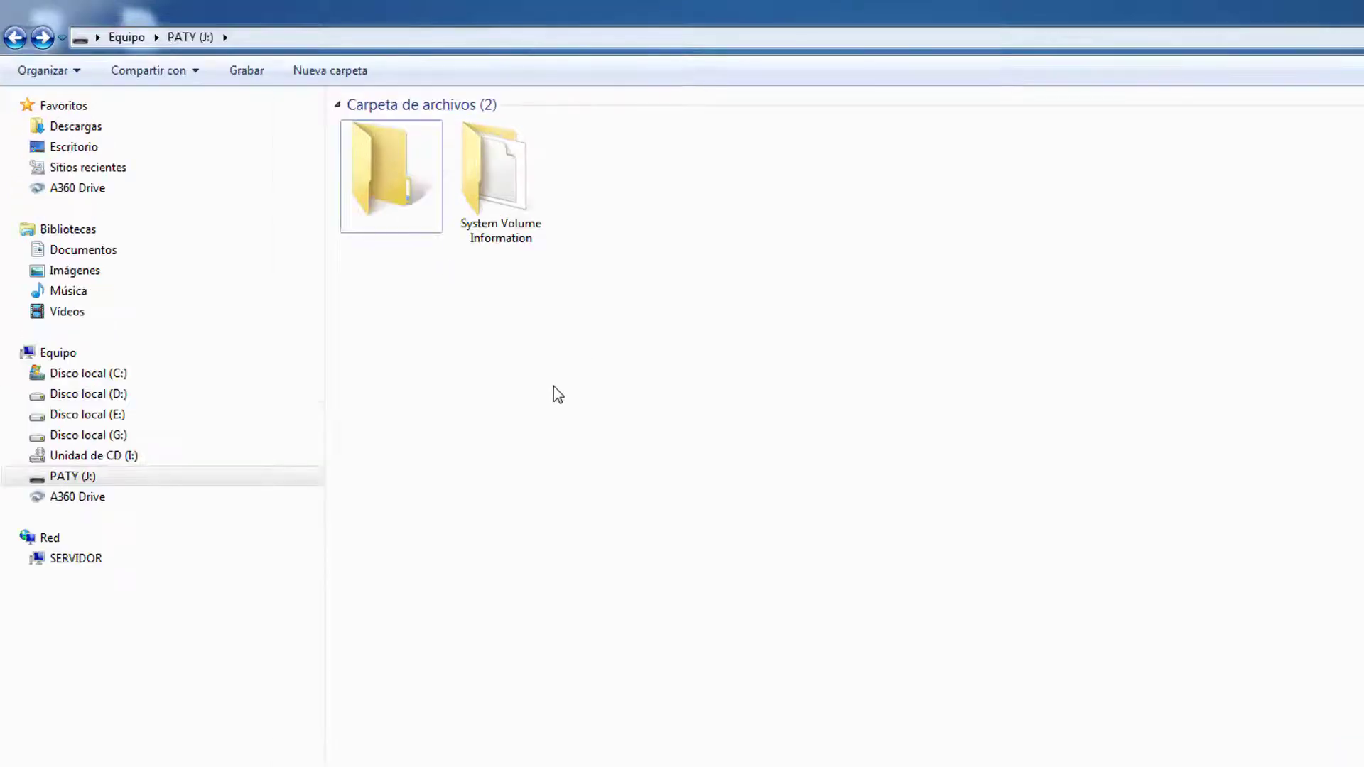
- Create a new folder on the J: drive and send a shortcut to it to the desktop
{"action": "right_click", "coordinate": [553, 387]}
{"action": "mouse_move", "coordinate": [795, 624]}
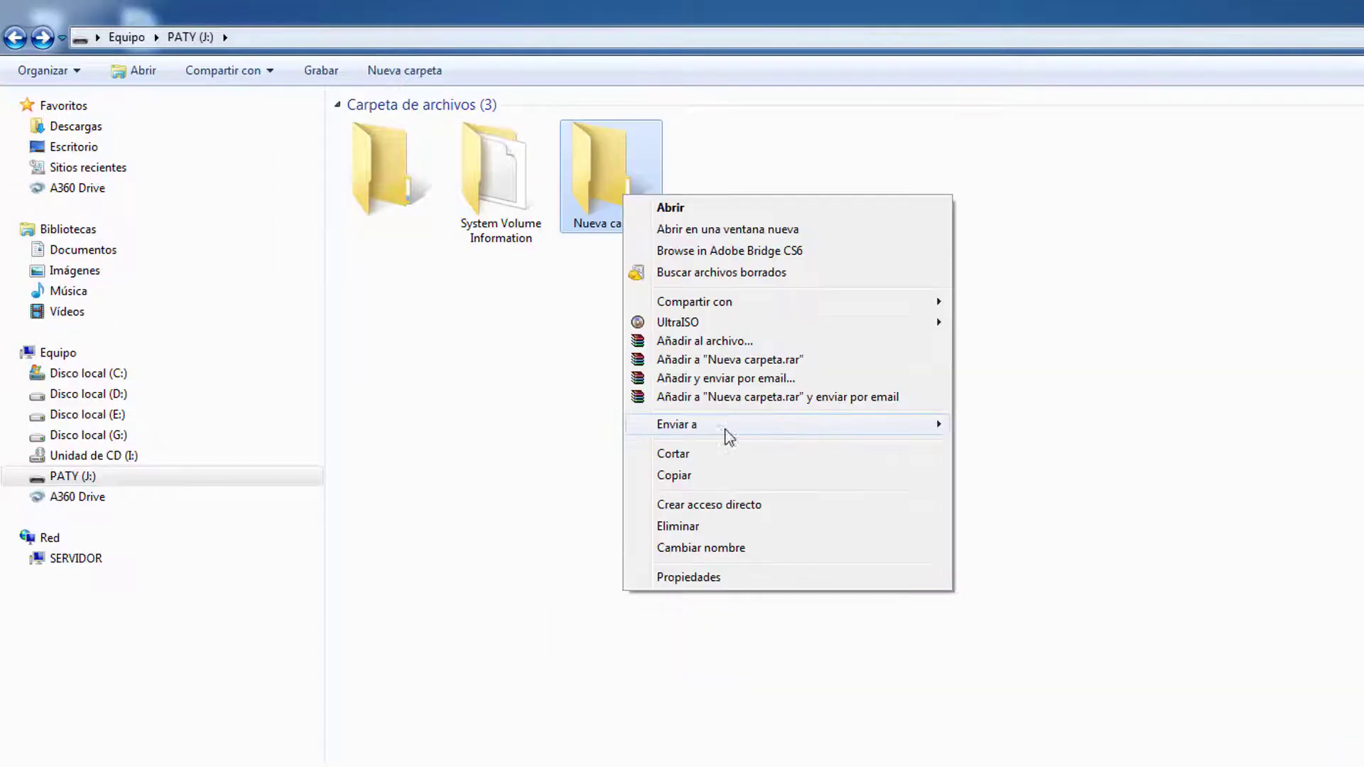
{"action": "mouse_move", "coordinate": [730, 426]}
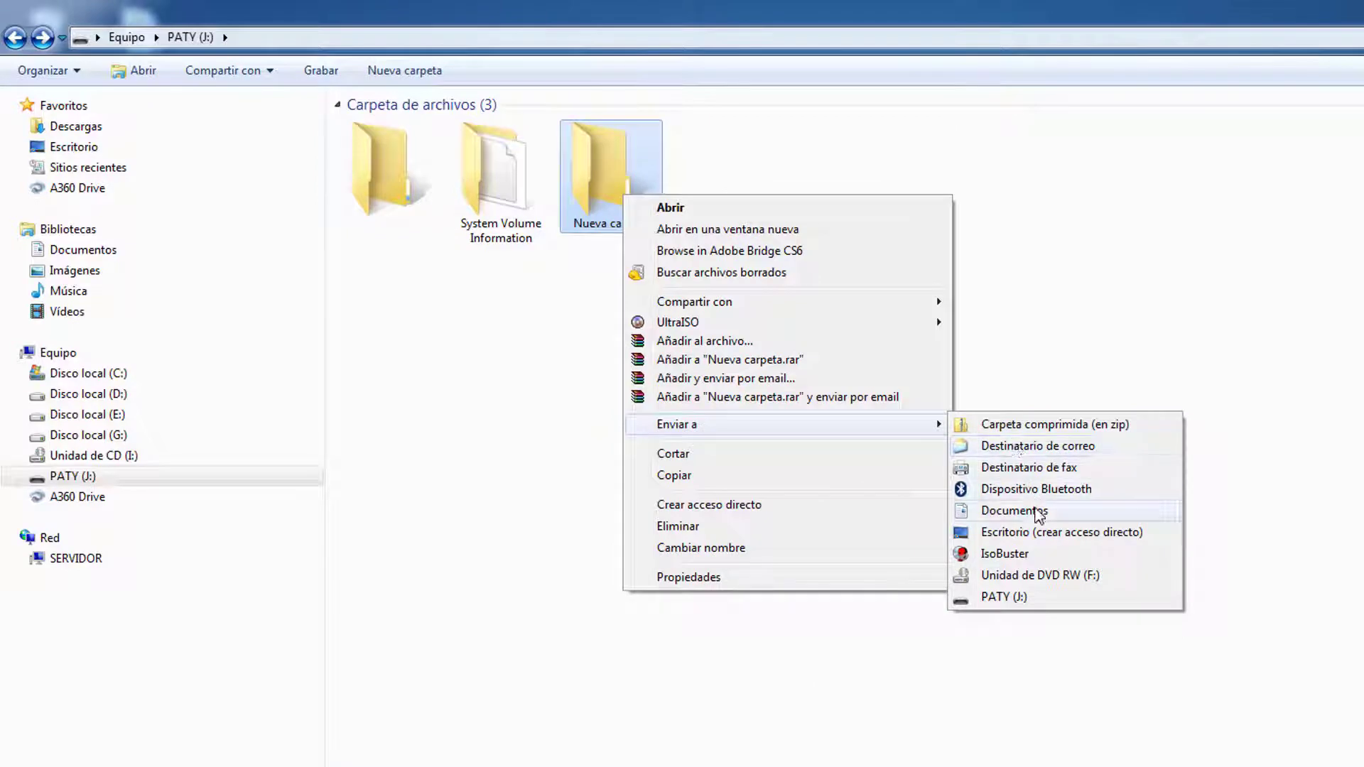
{"action": "left_click", "coordinate": [1035, 532]}
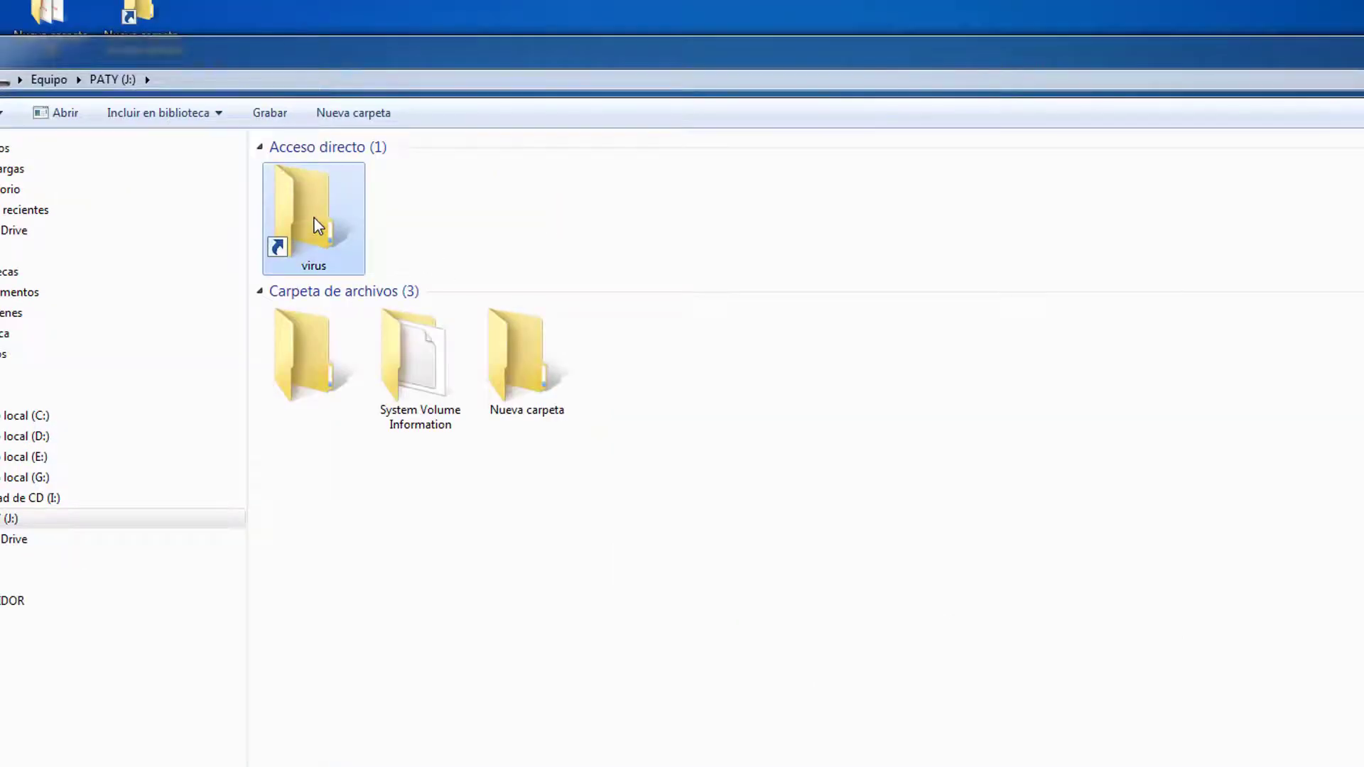
- Paste ten copies of the virus shortcut into the root of the J: drive
{"action": "key", "text": "ctrl+v"}
{"action": "key", "text": "ctrl+v"}
{"action": "key", "text": "ctrl+v"}
{"action": "key", "text": "ctrl+v"}
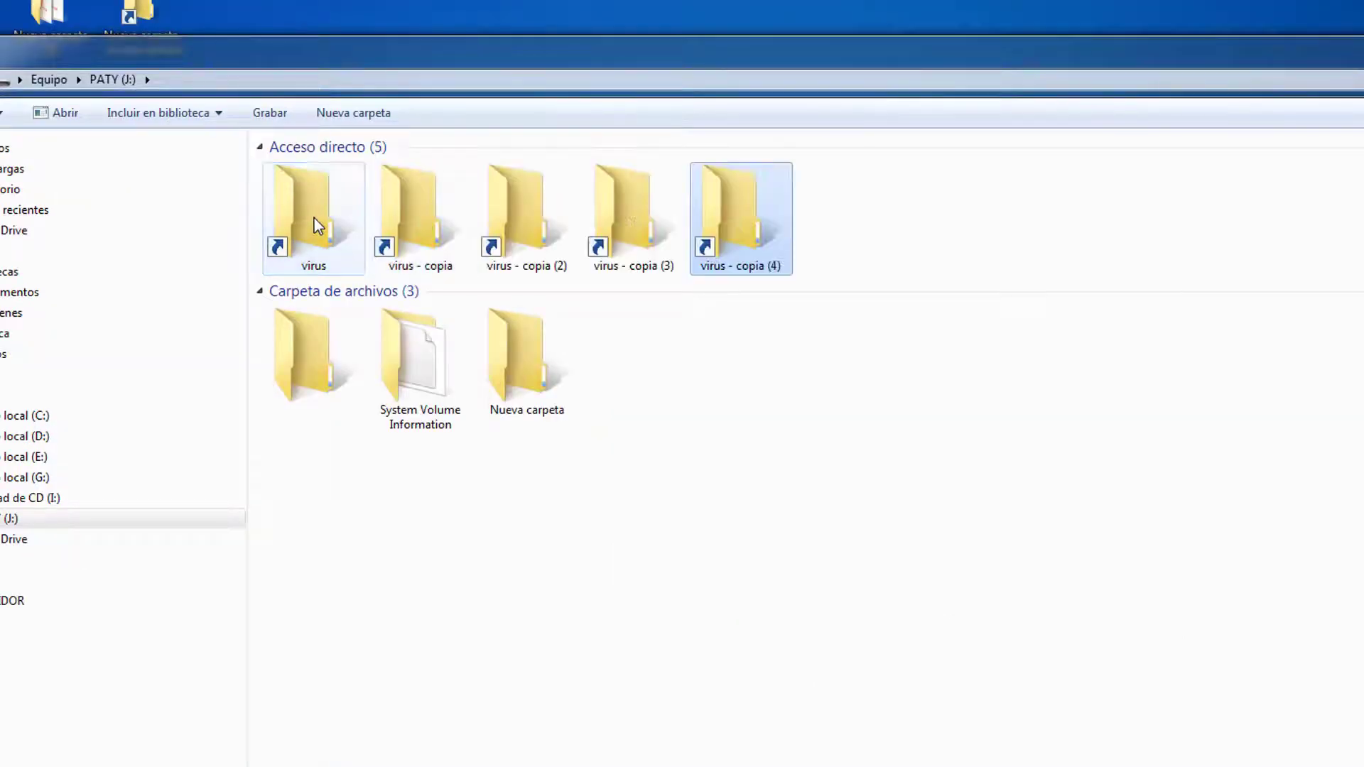
{"action": "key", "text": "ctrl+v"}
{"action": "key", "text": "ctrl+v"}
{"action": "key", "text": "ctrl+v"}
{"action": "key", "text": "ctrl+v"}
{"action": "key", "text": "ctrl+v"}
{"action": "key", "text": "ctrl+v"}
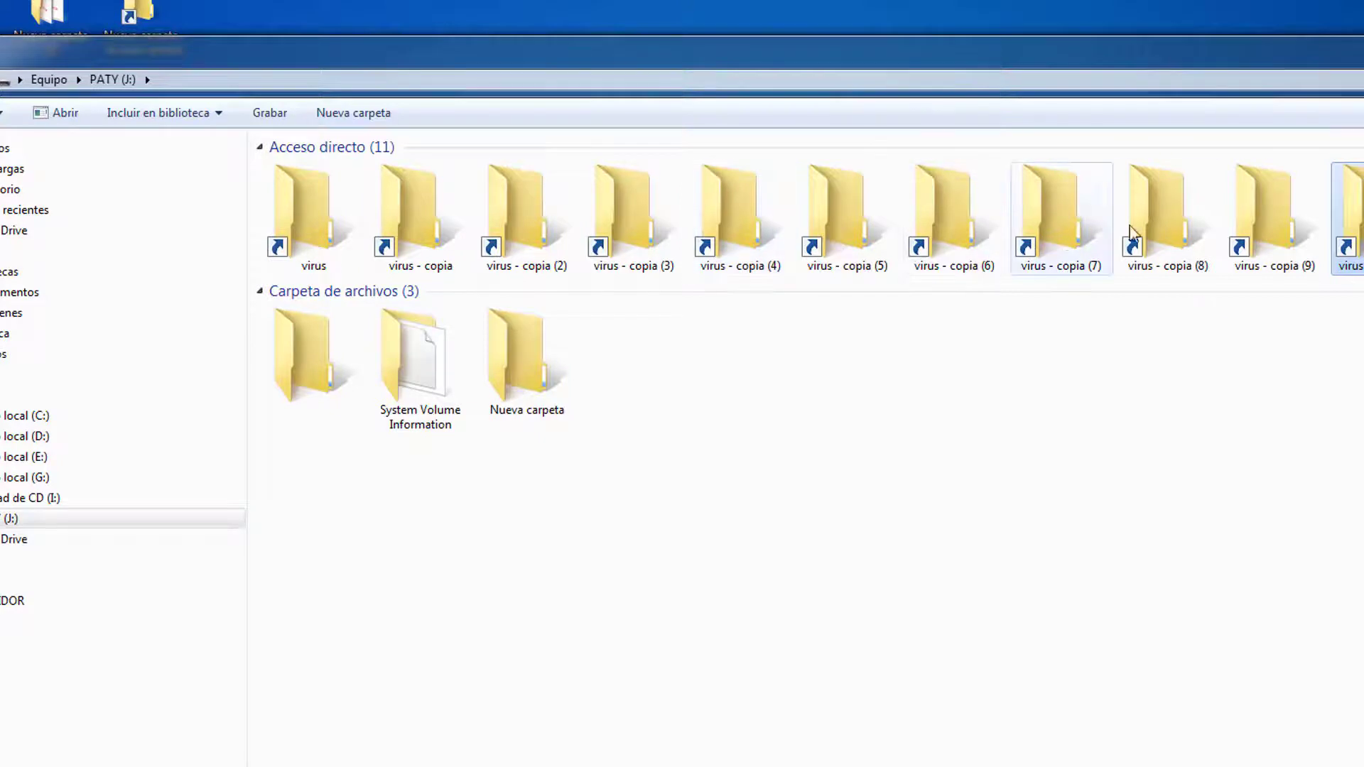
{"action": "mouse_move", "coordinate": [1185, 268]}
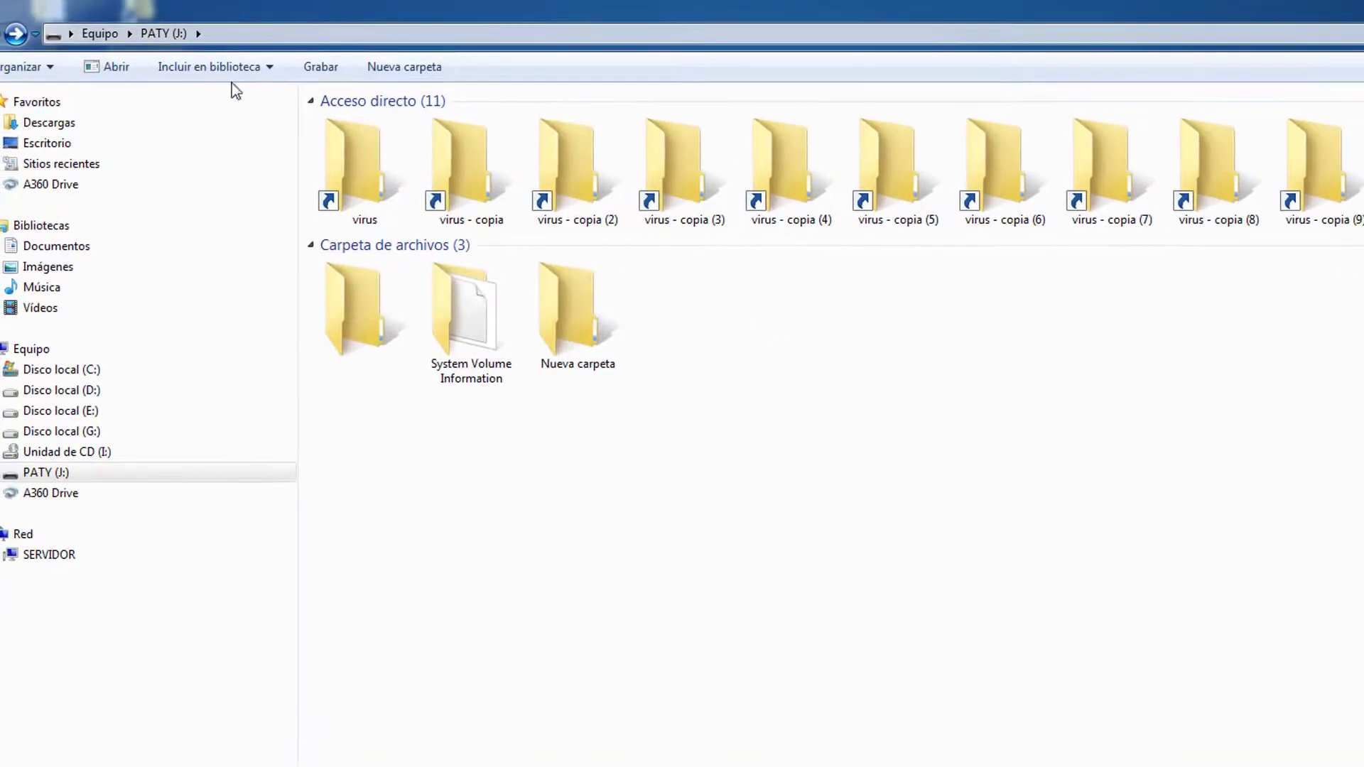
- Review the hidden-file and protected system file settings in the folder view options, and close them without changes
{"action": "left_click", "coordinate": [37, 71]}
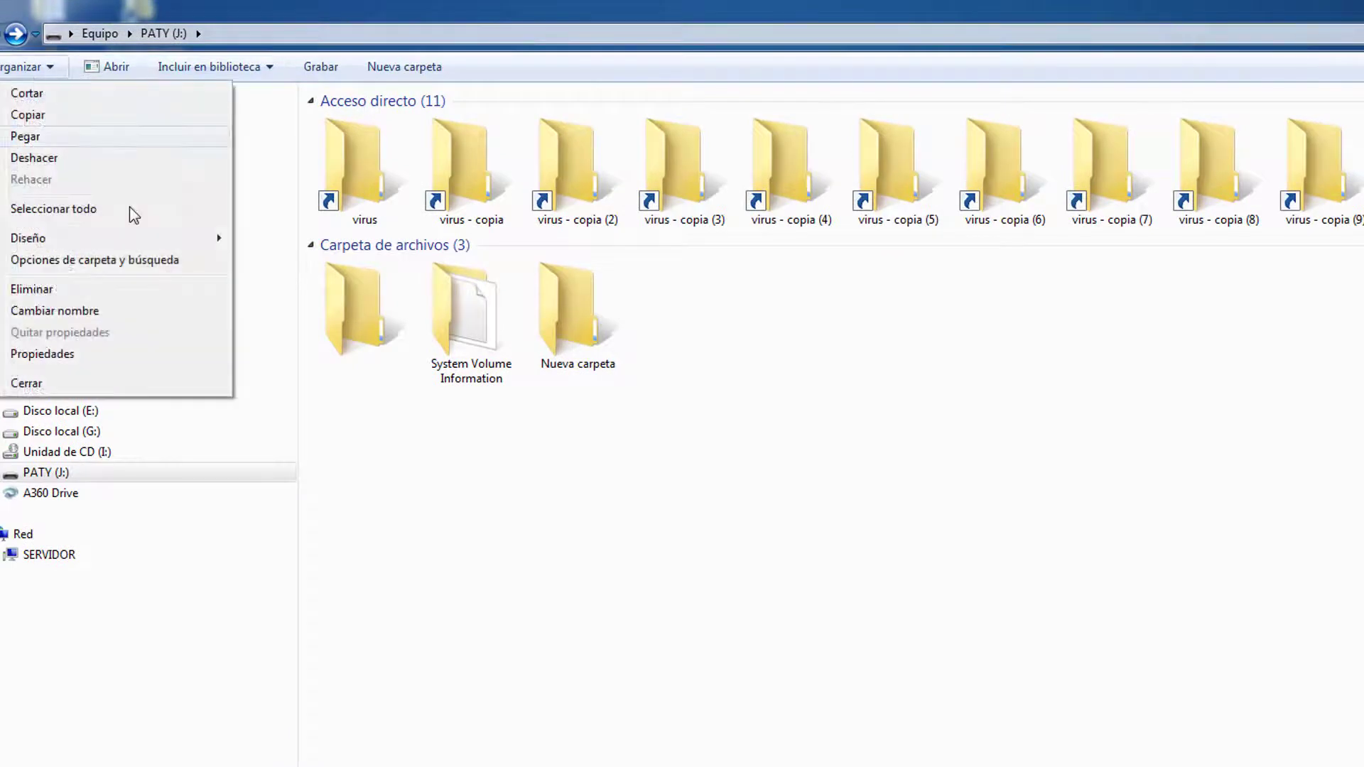
{"action": "left_click", "coordinate": [142, 260]}
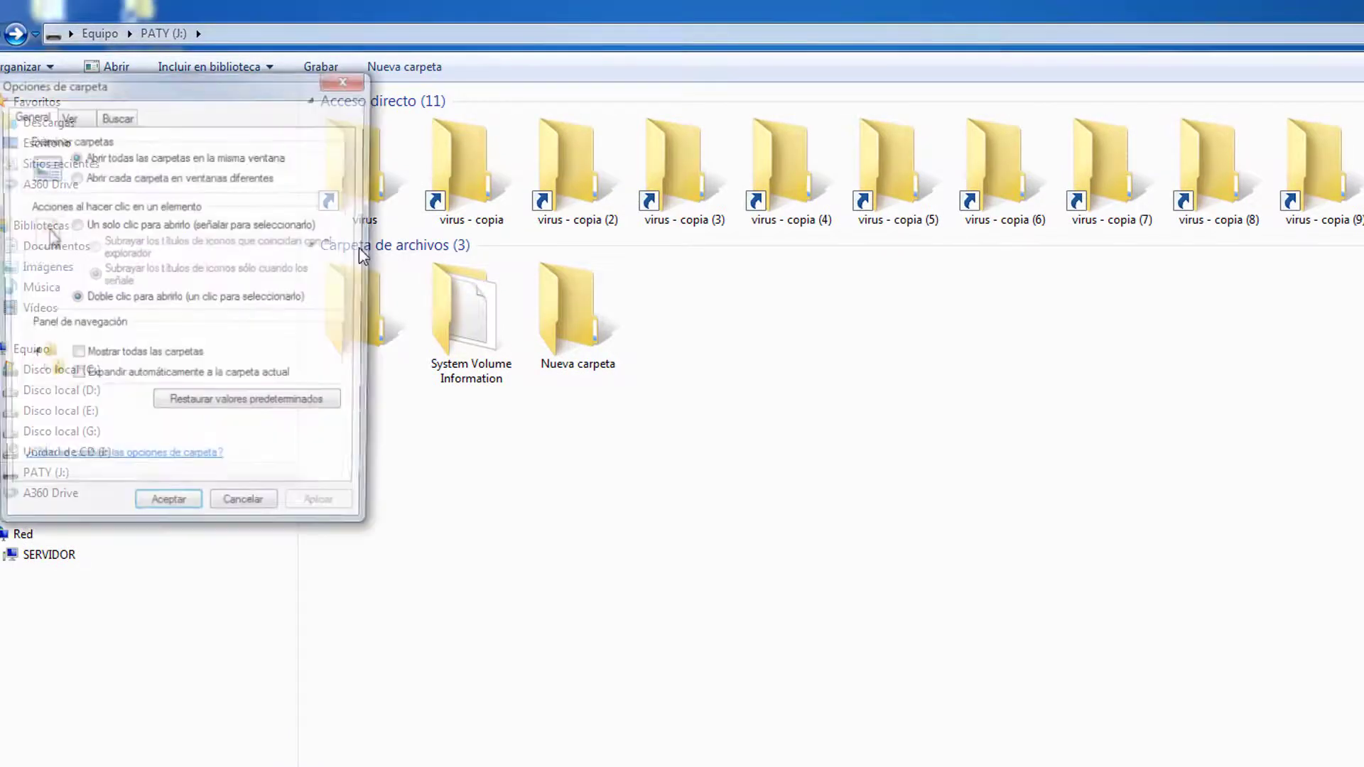
{"action": "left_click", "coordinate": [68, 117]}
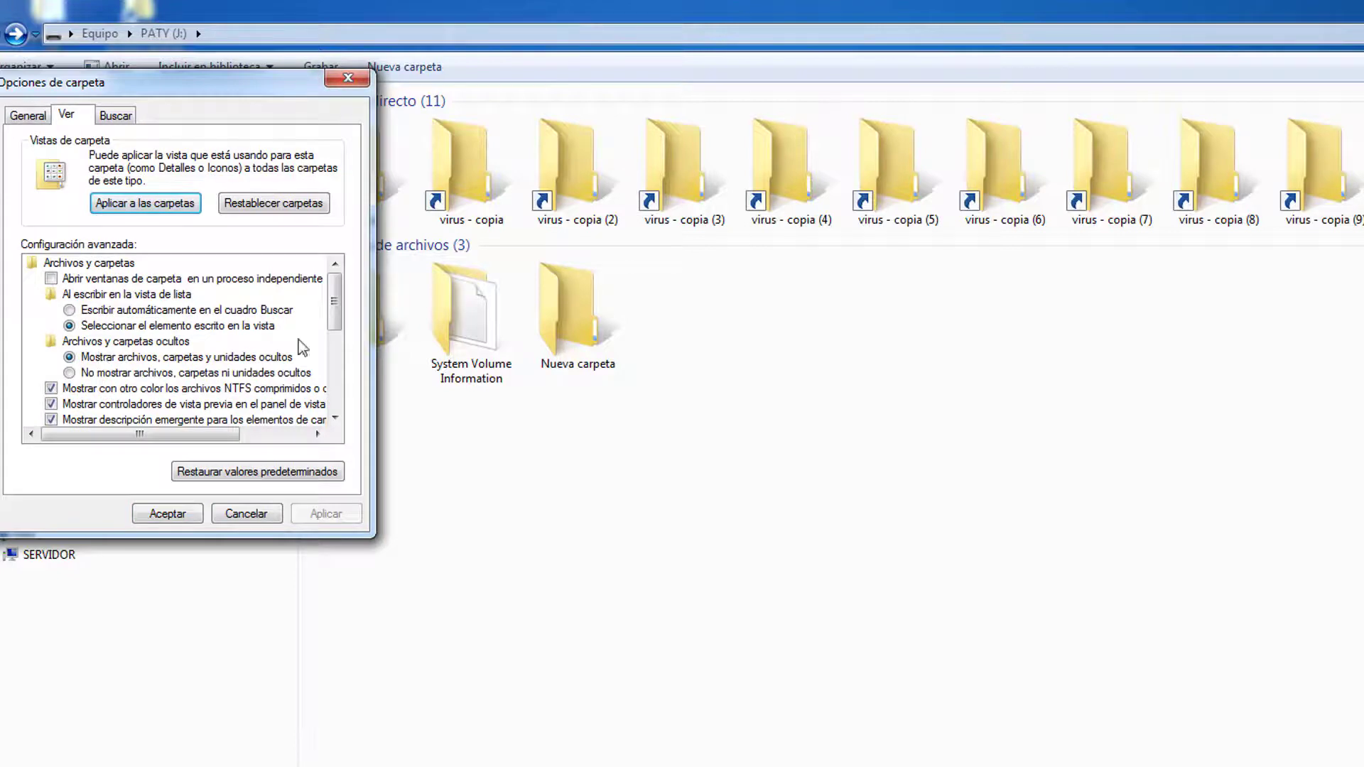
{"action": "left_click_drag", "start_coordinate": [340, 316], "coordinate": [340, 395]}
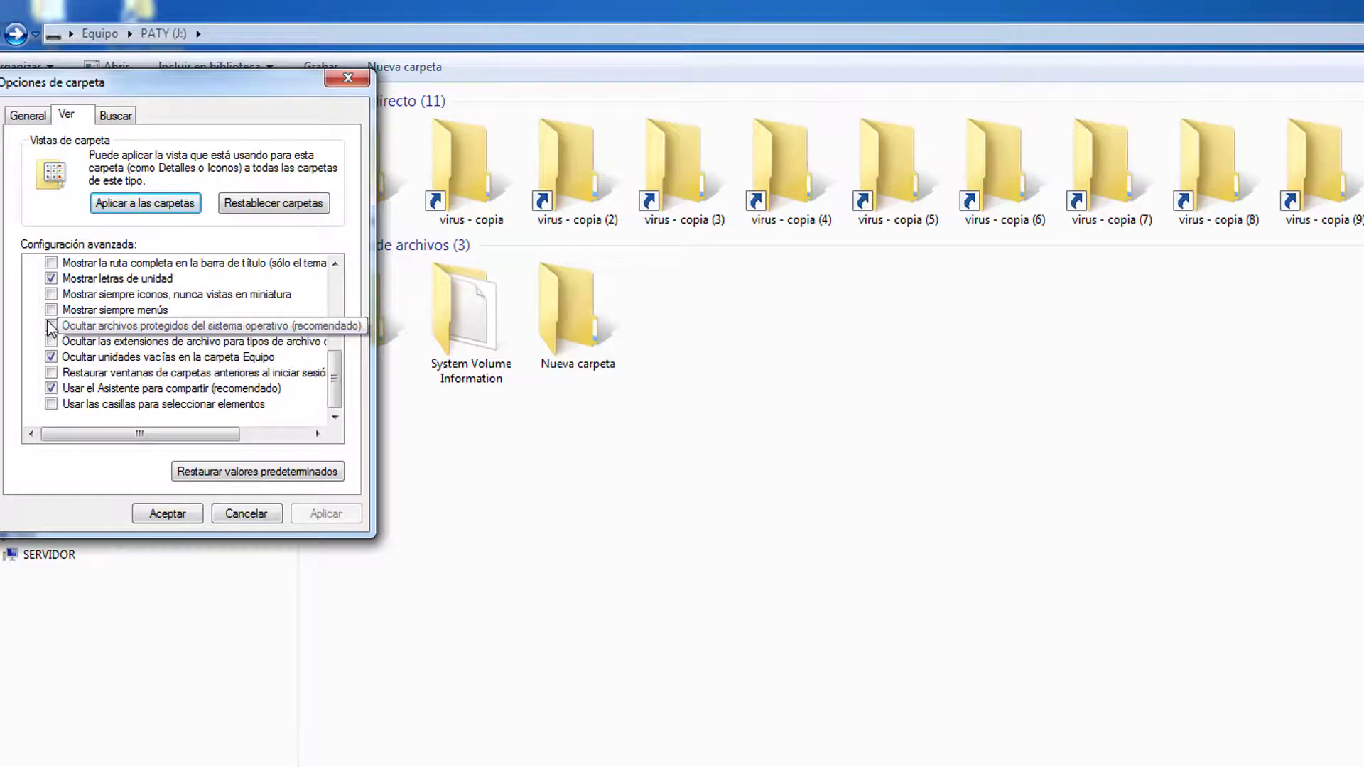
{"action": "left_click", "coordinate": [332, 78]}
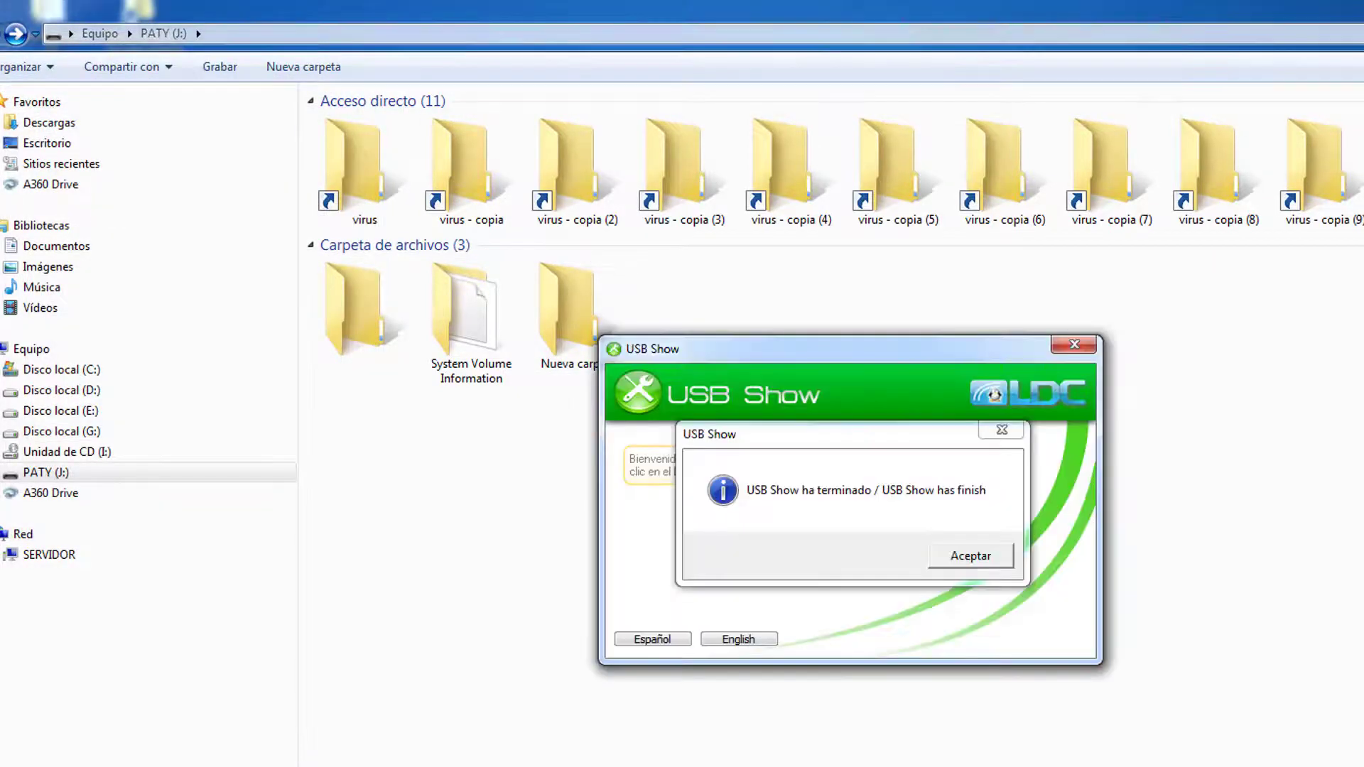
- Acknowledge the end of the recovery, view USB Show's folder picker with Equipo expanded, and cancel it without choosing a drive
{"action": "left_click", "coordinate": [939, 568]}
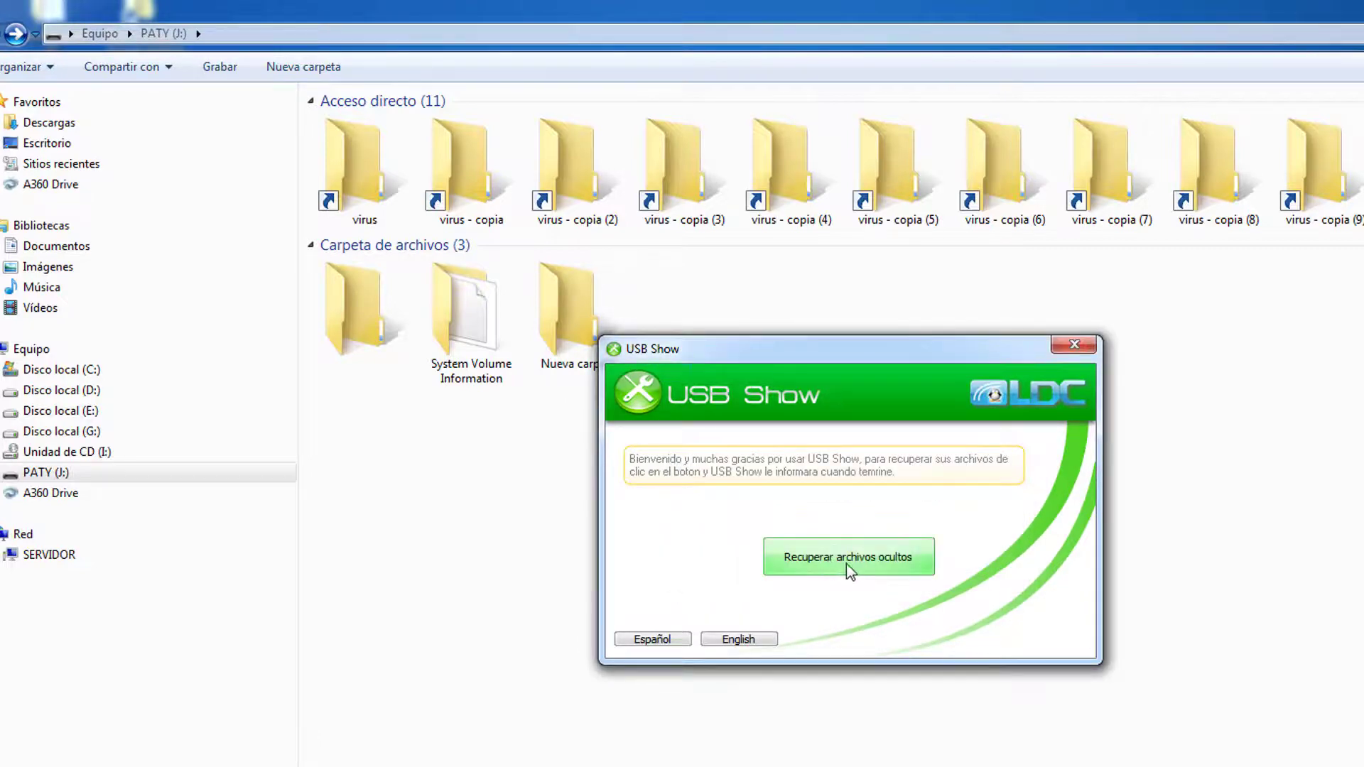
{"action": "left_click", "coordinate": [838, 555]}
{"action": "left_click", "coordinate": [769, 483]}
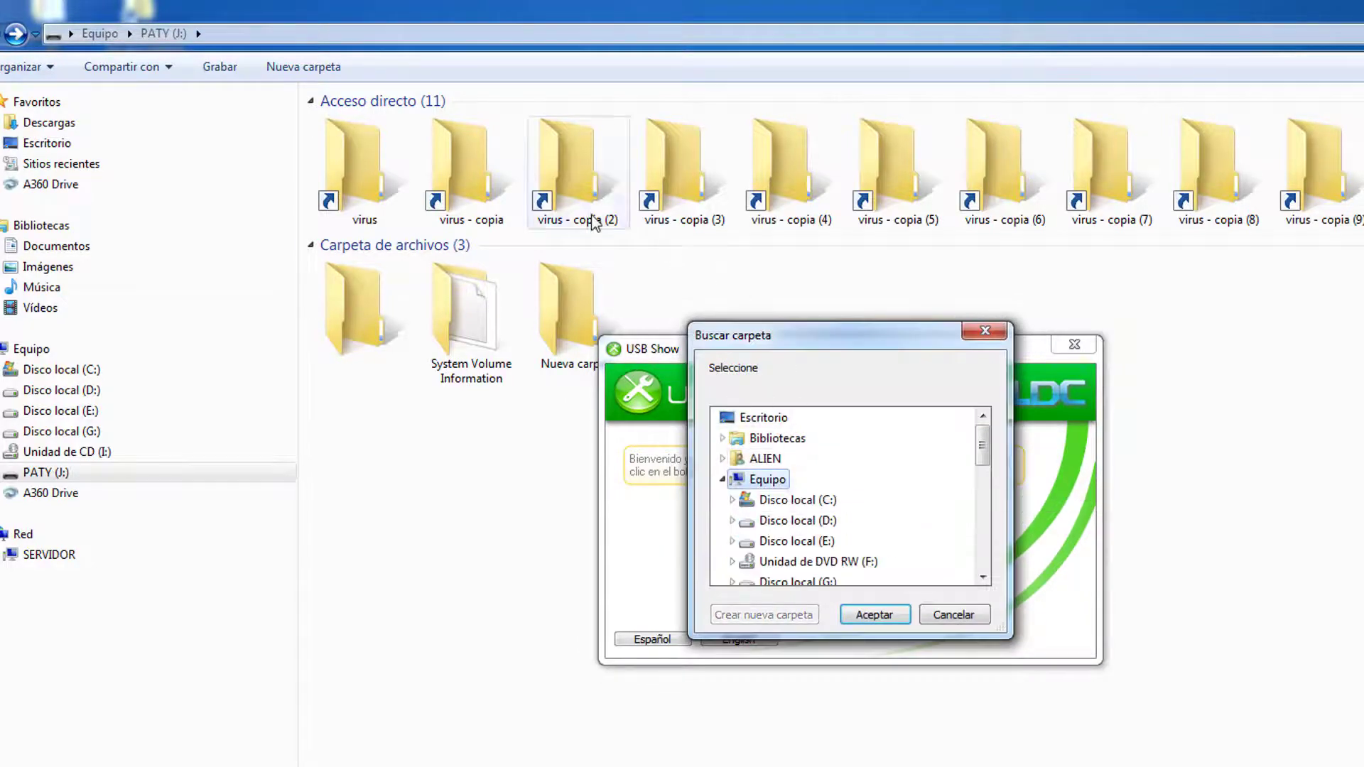
{"action": "left_click", "coordinate": [998, 332]}
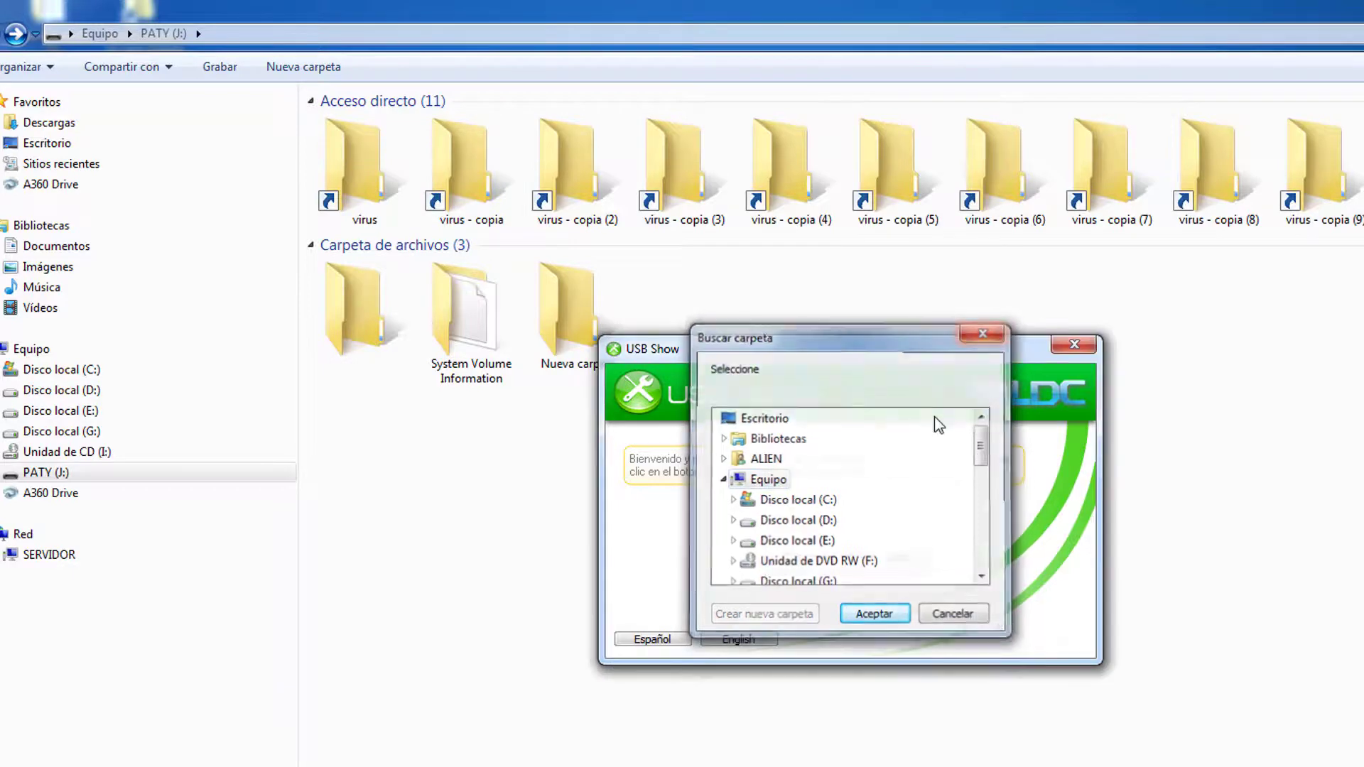
- Close the USB Show program to return to the contents of the J: drive
{"action": "left_click", "coordinate": [1060, 347]}
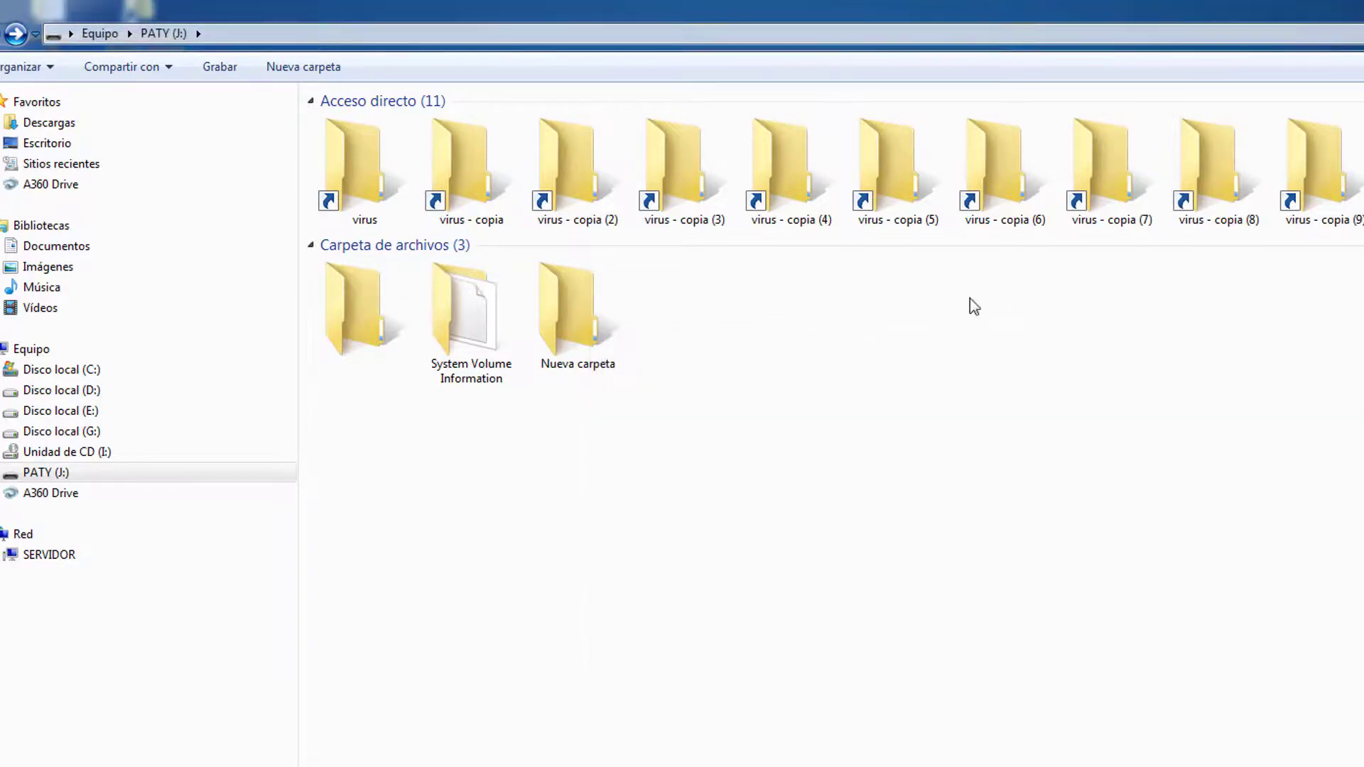
{"action": "left_click_drag", "start_coordinate": [1363, 166], "coordinate": [362, 220]}
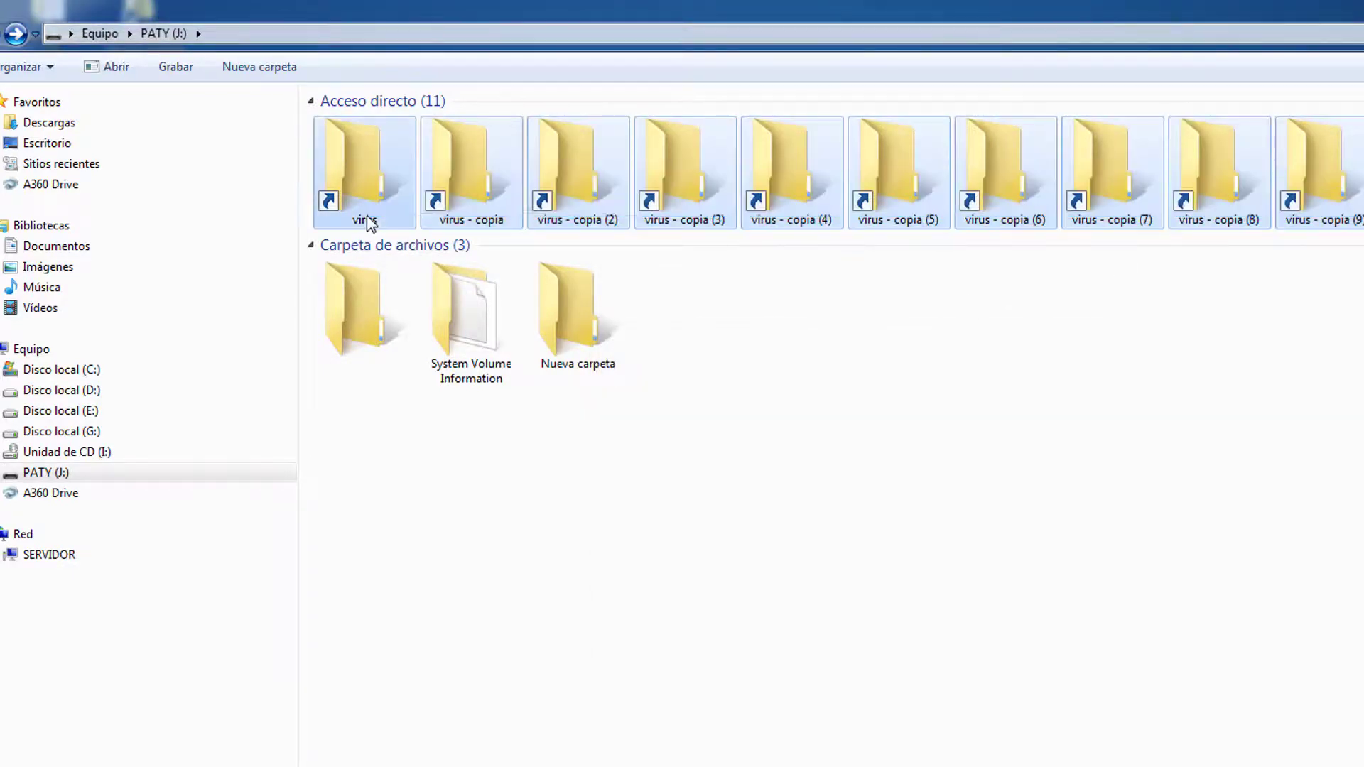
{"action": "right_click", "coordinate": [365, 213]}
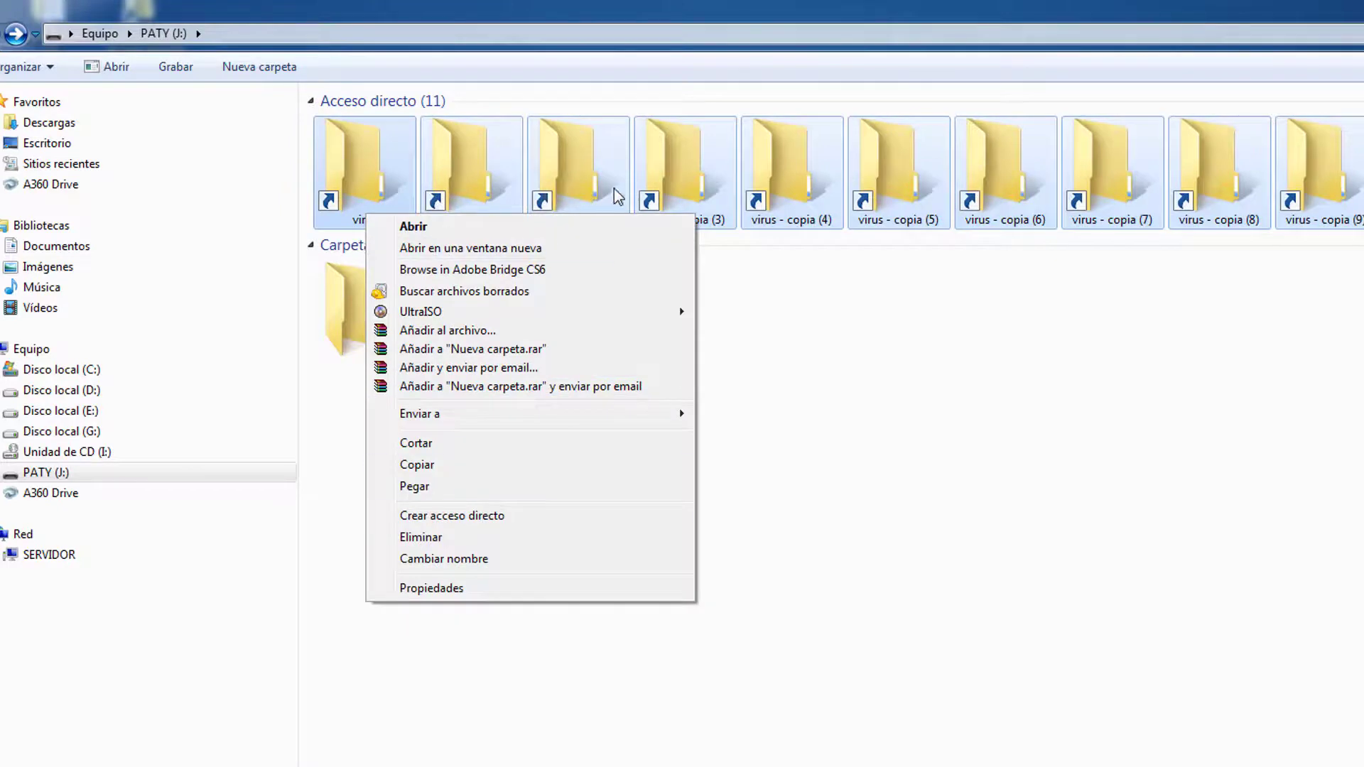
{"action": "left_click", "coordinate": [888, 261]}
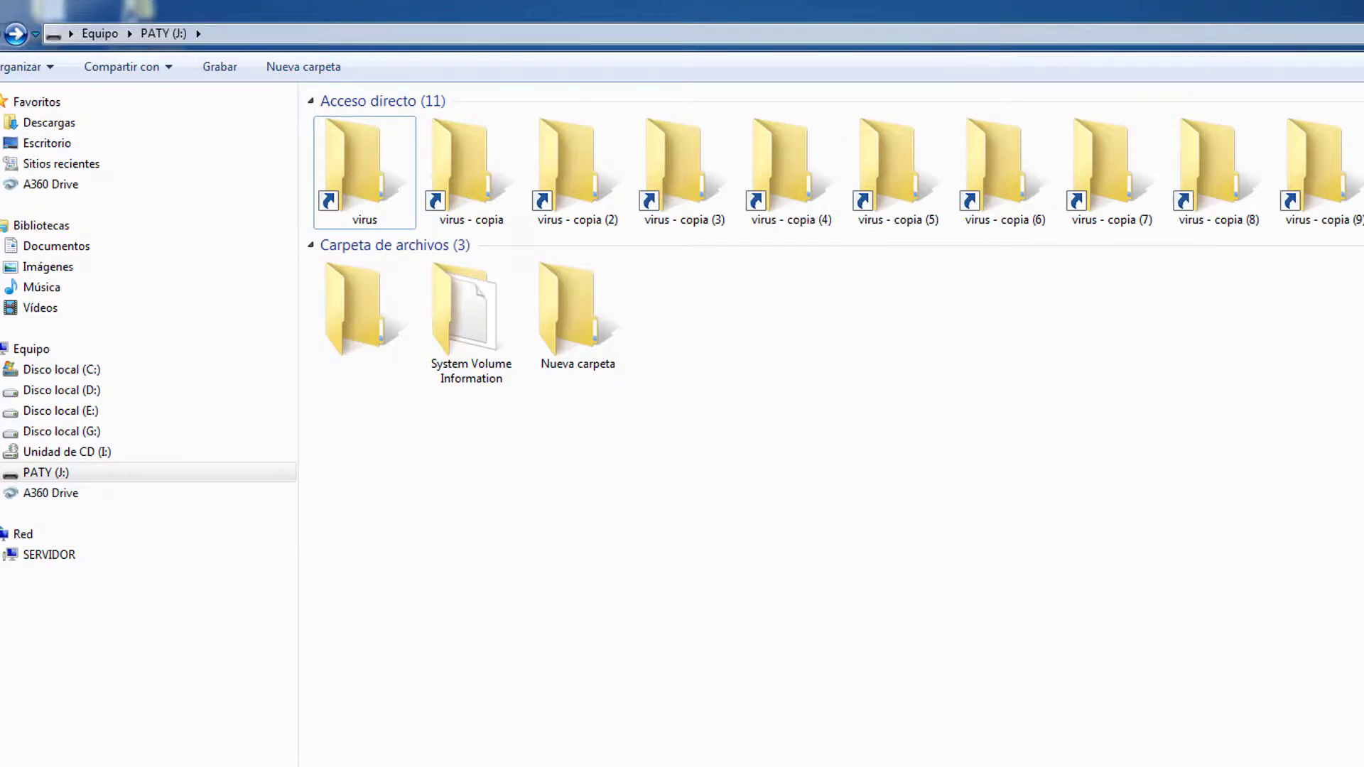
- Permanently delete the virus shortcut and all its copies from the root of the J: drive
{"action": "left_click_drag", "start_coordinate": [1336, 206], "coordinate": [396, 198]}
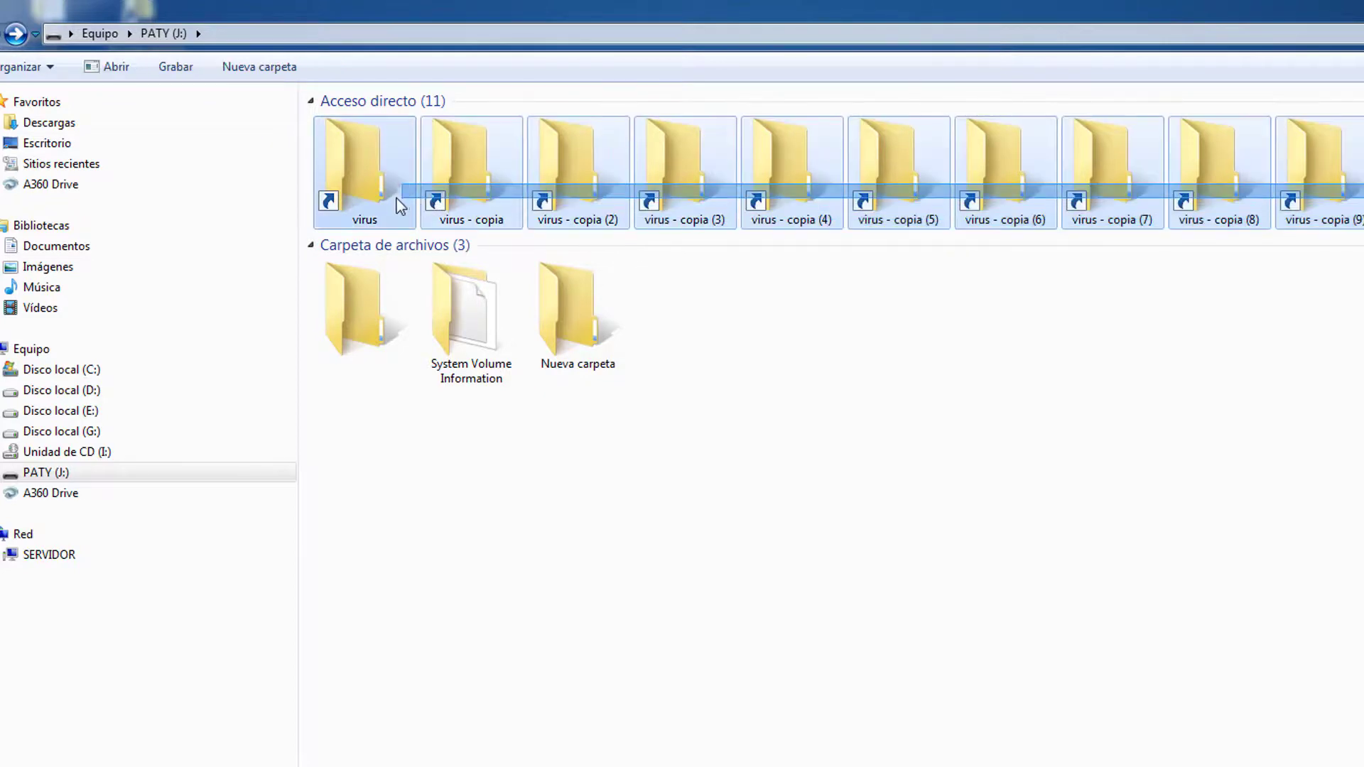
{"action": "right_click", "coordinate": [394, 198]}
{"action": "left_click", "coordinate": [510, 522]}
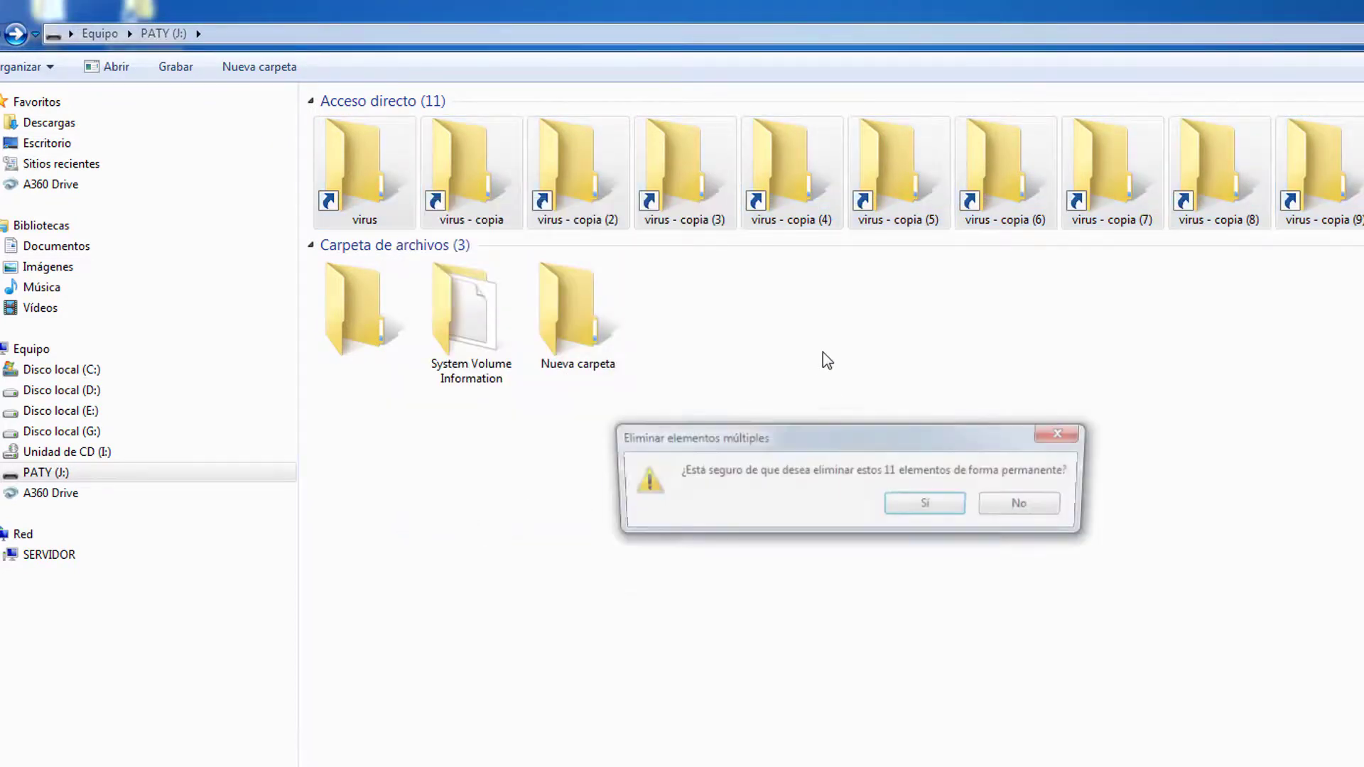
{"action": "left_click", "coordinate": [923, 504]}
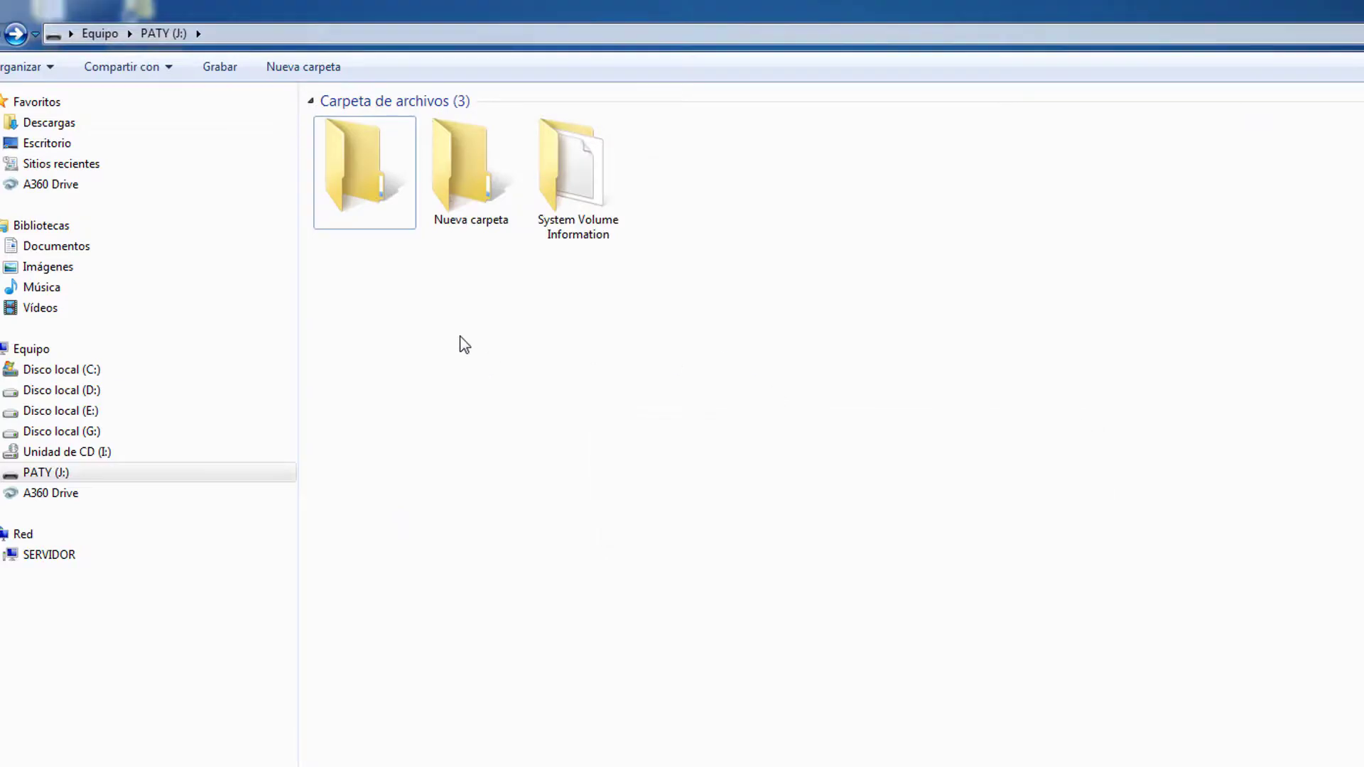